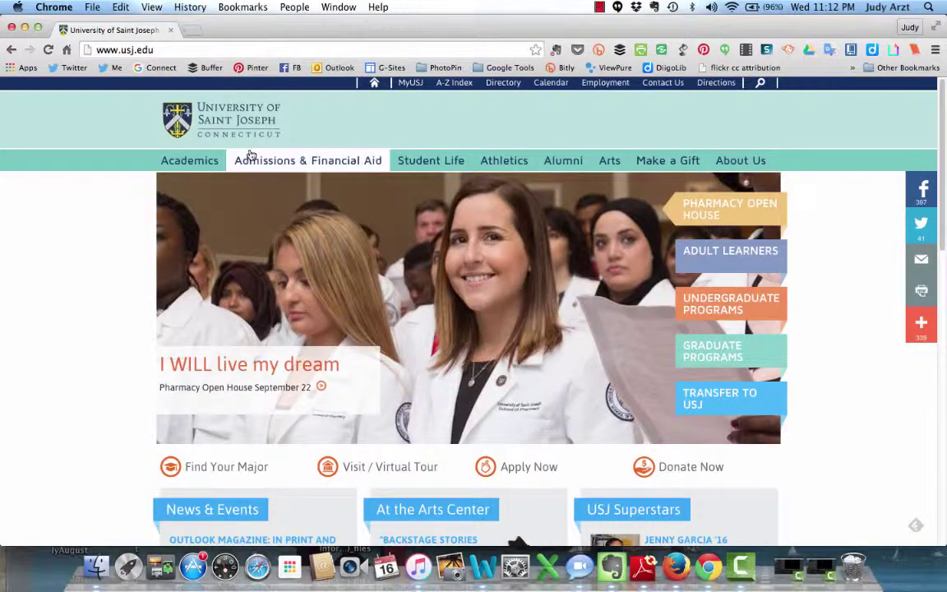
# Step: Go to the library's Search the Collection page via the Academics menu
pyautogui.moveTo(191, 167)
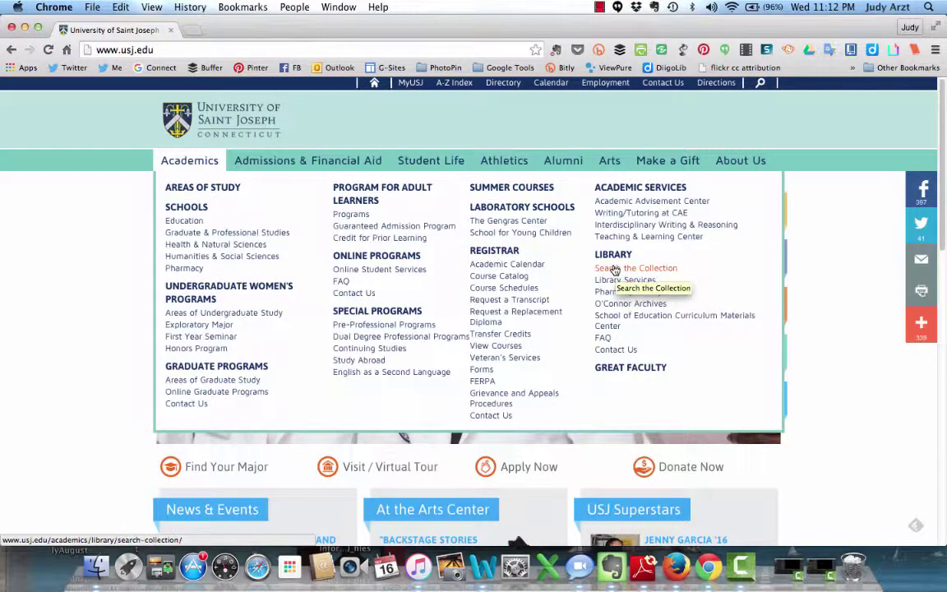
pyautogui.click(615, 271)
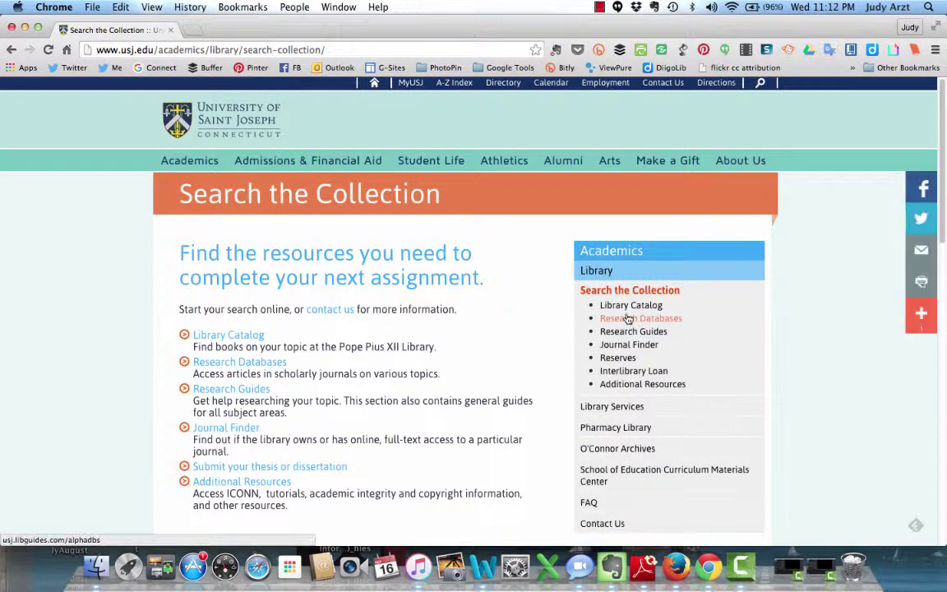
# Step: Choose EBSCO under Research Databases and sign in to the proxy with the library username and password
pyautogui.click(273, 364)
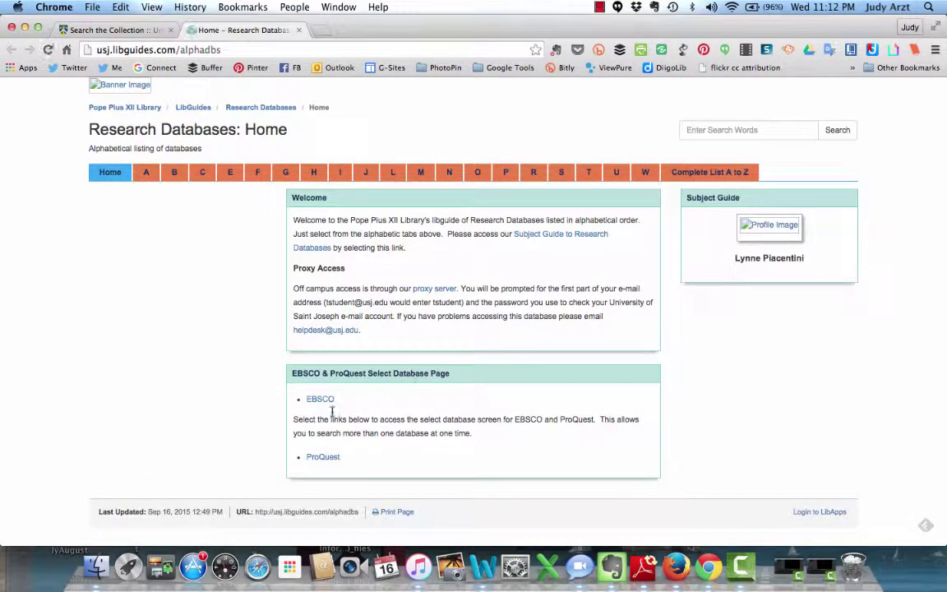
pyautogui.click(321, 400)
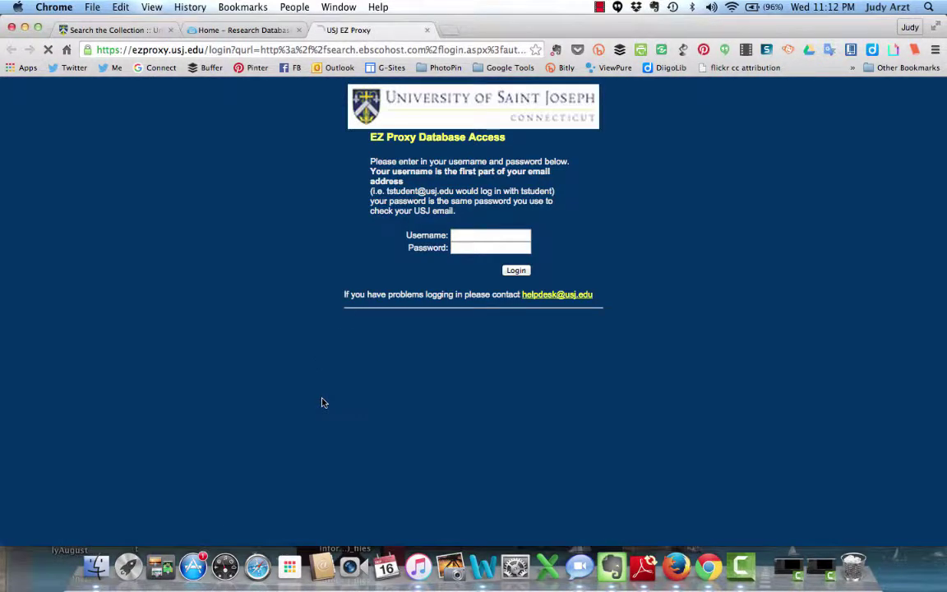
pyautogui.click(470, 237)
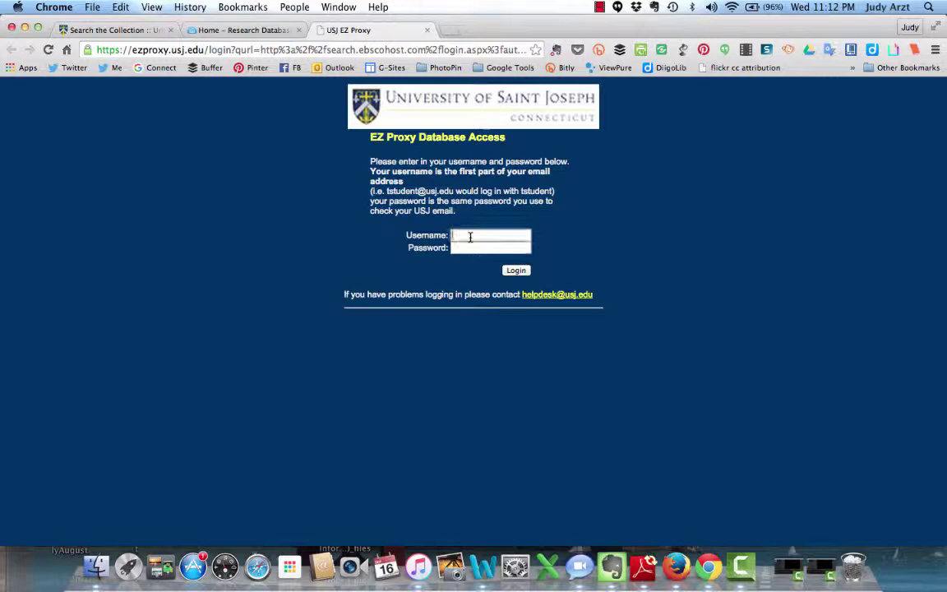
pyautogui.click(478, 244)
pyautogui.write('••••')
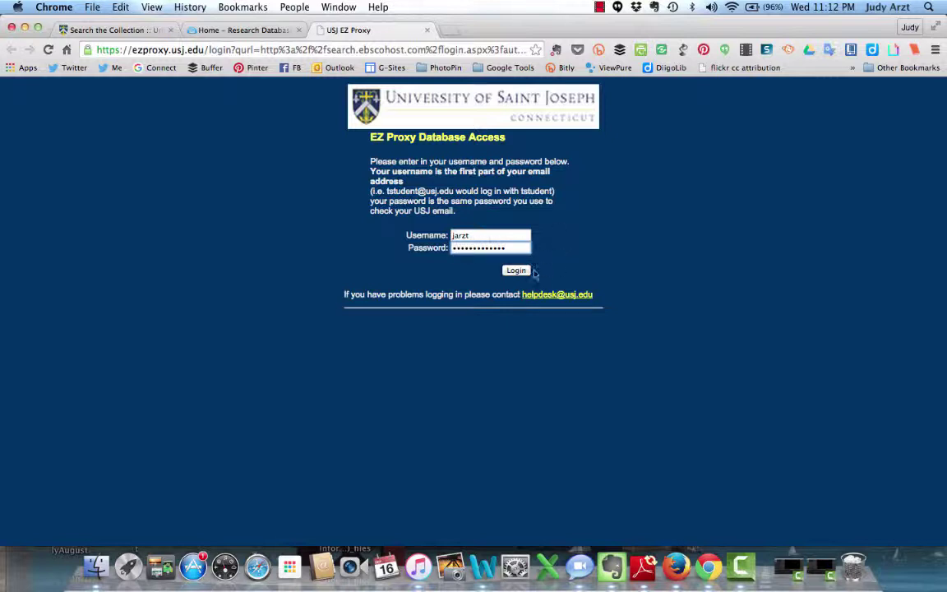
pyautogui.click(519, 270)
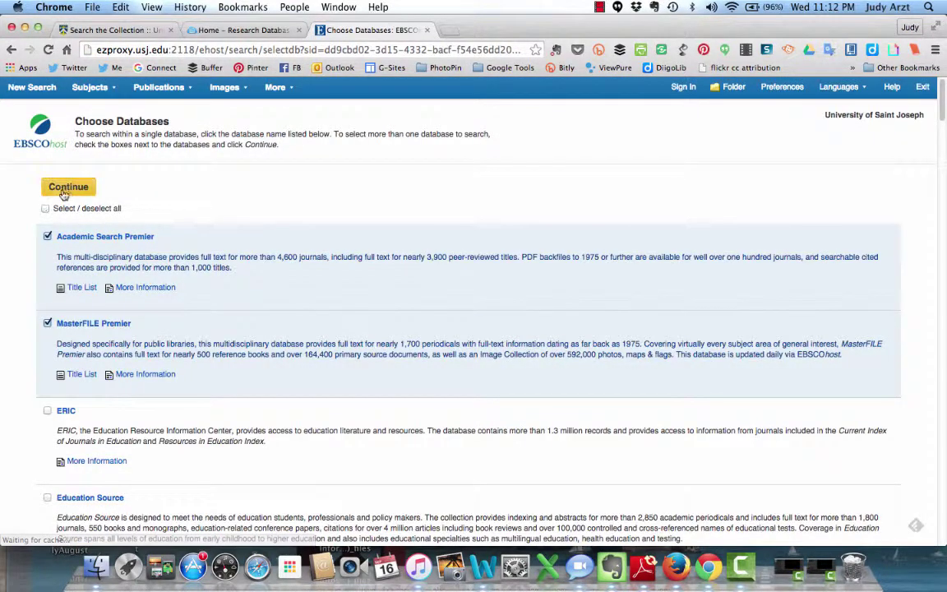
# Step: Search the checked databases for 'Technology in Science Classroom', limited to peer-reviewed articles
pyautogui.click(64, 190)
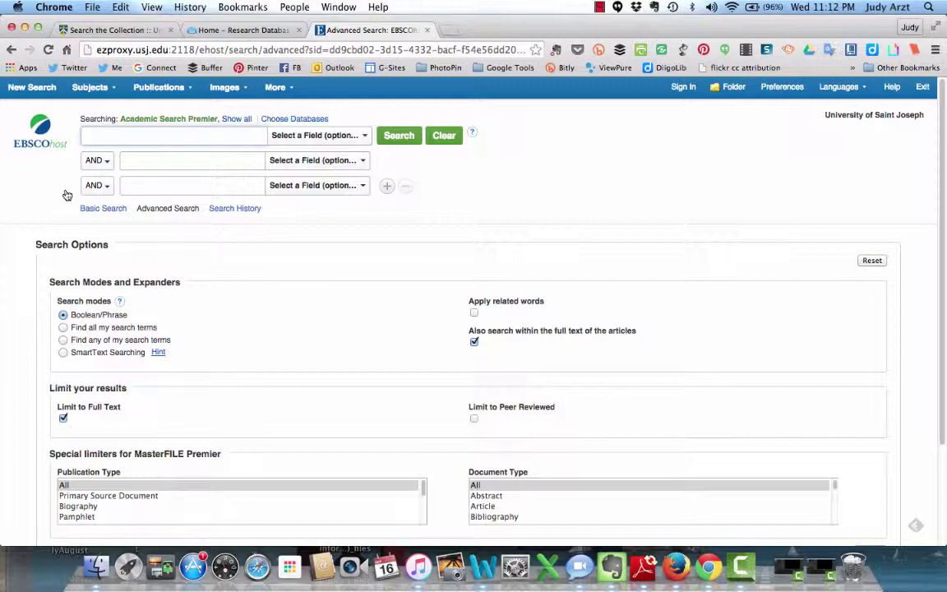
pyautogui.click(474, 419)
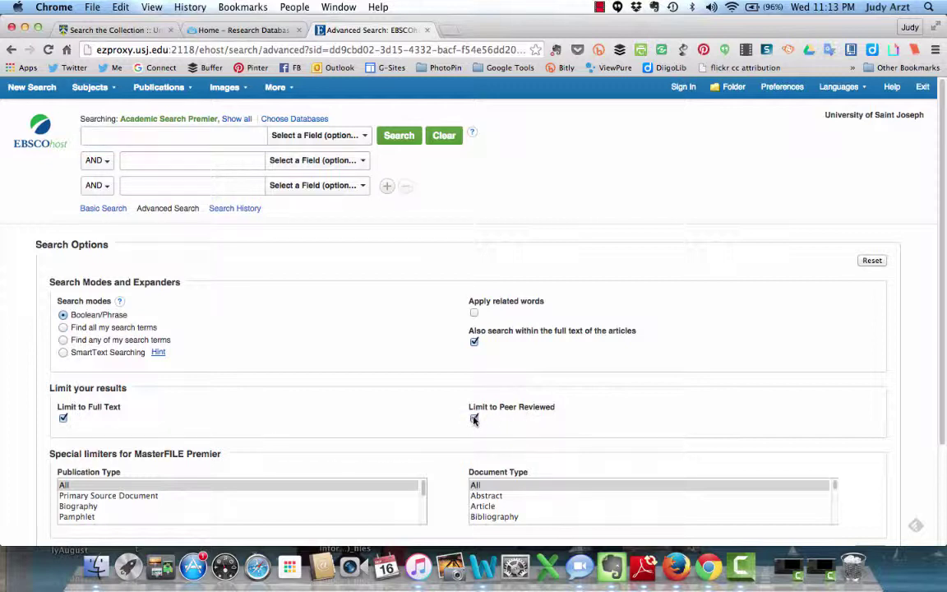
pyautogui.click(149, 138)
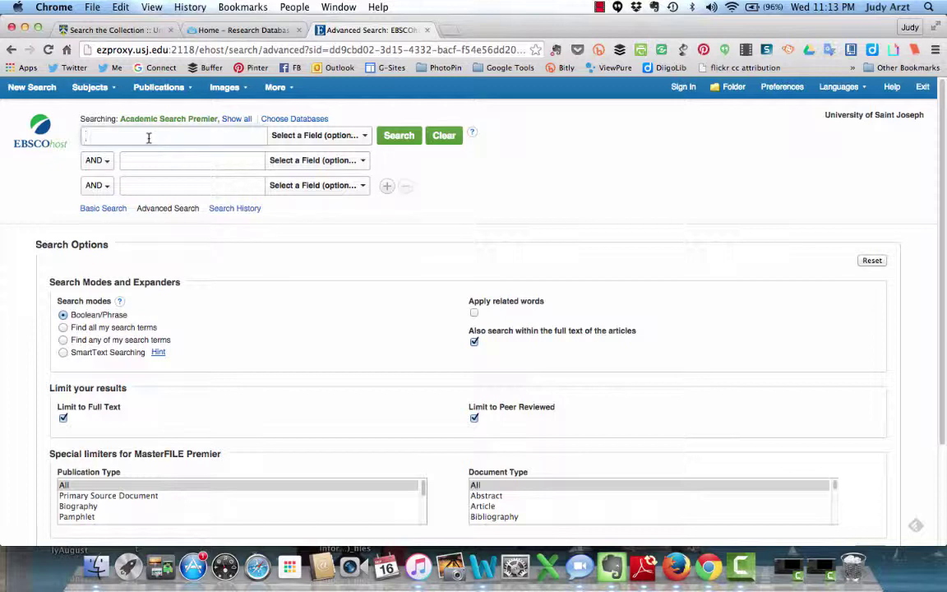
pyautogui.write('T')
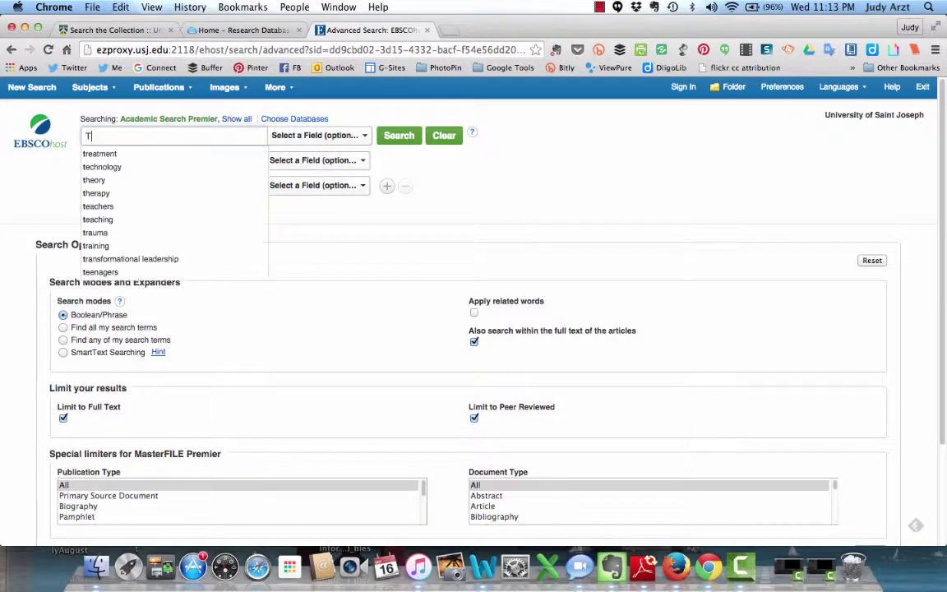
pyautogui.write('echno')
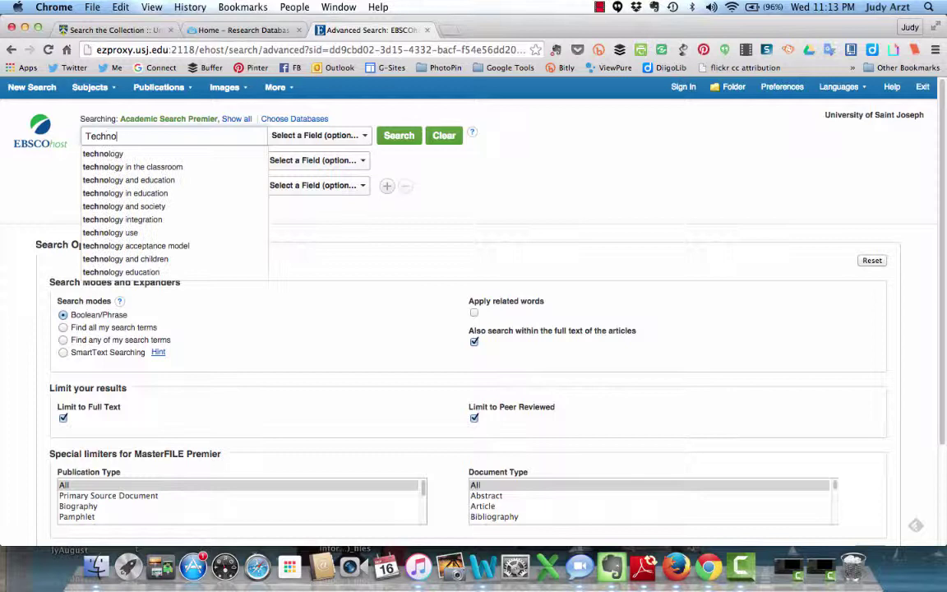
pyautogui.write('log')
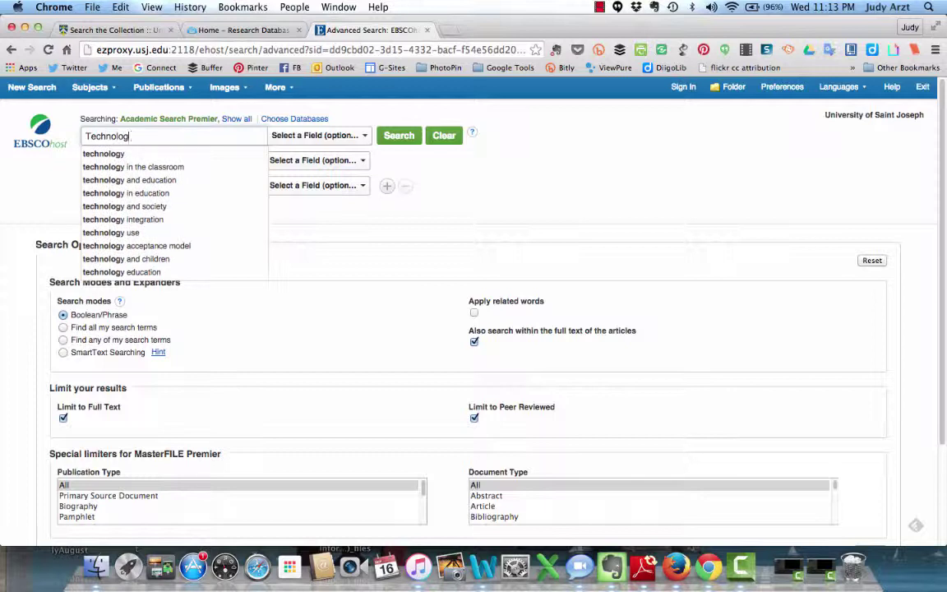
pyautogui.write('y in Scienc')
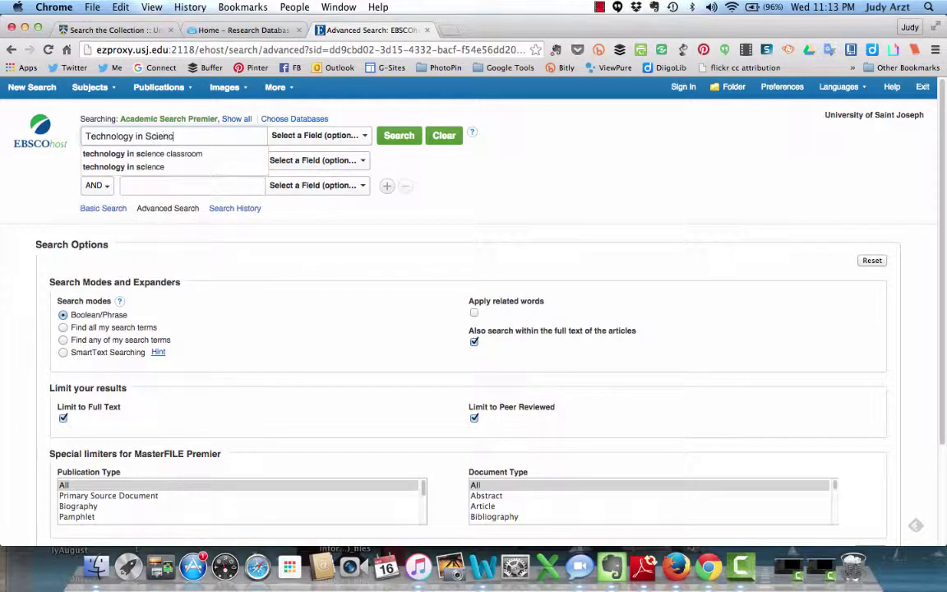
pyautogui.write('e Classro')
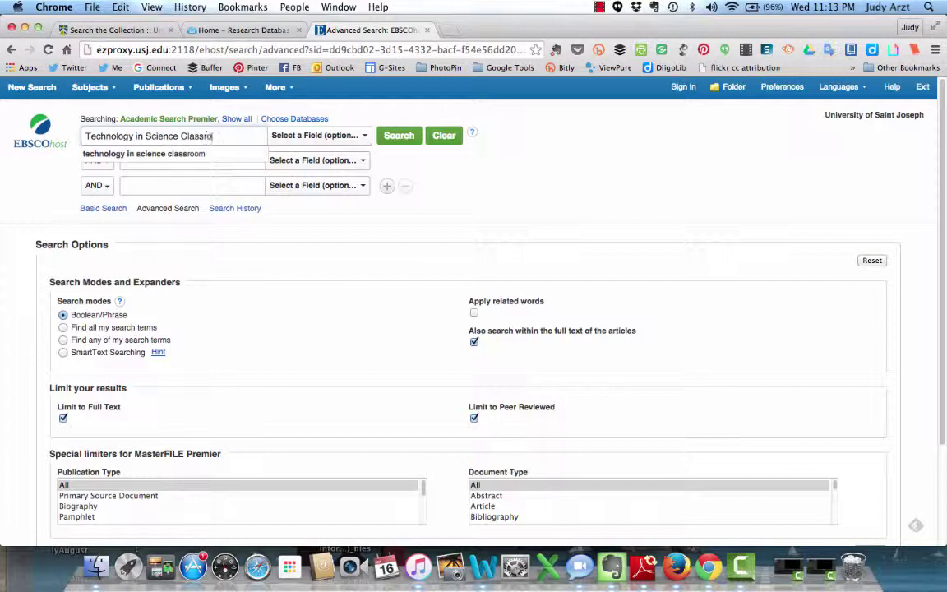
pyautogui.write('om')
pyautogui.click(399, 136)
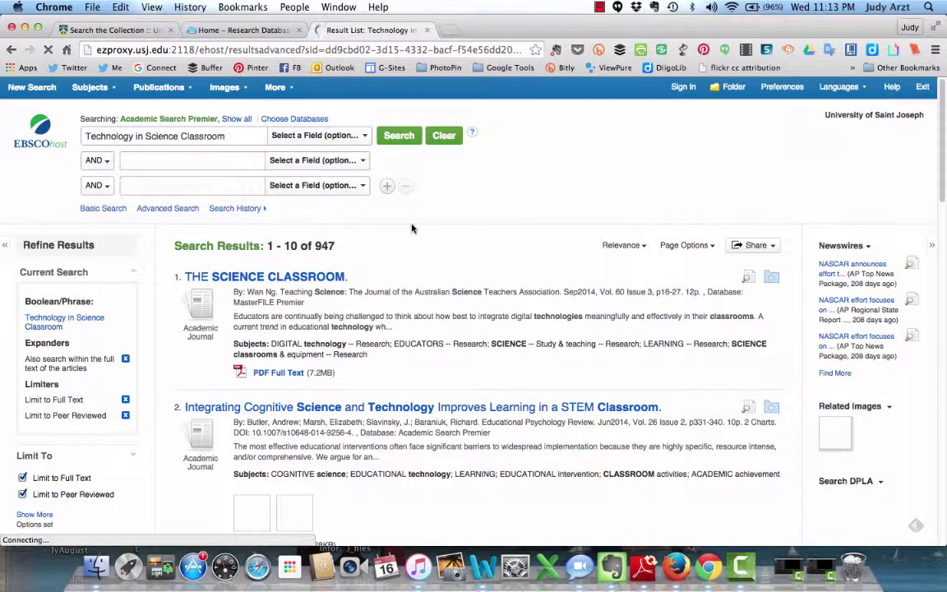
# Step: Scroll through the top of the 947 results, led by 'THE SCIENCE CLASSROOM'
pyautogui.scroll(-1, 413, 230)
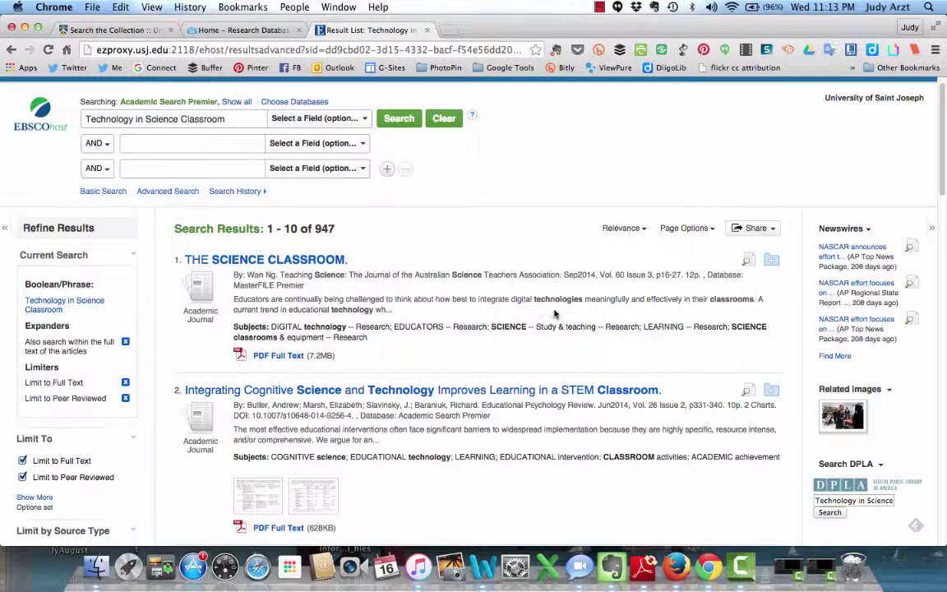
pyautogui.scroll(-3, 554, 313)
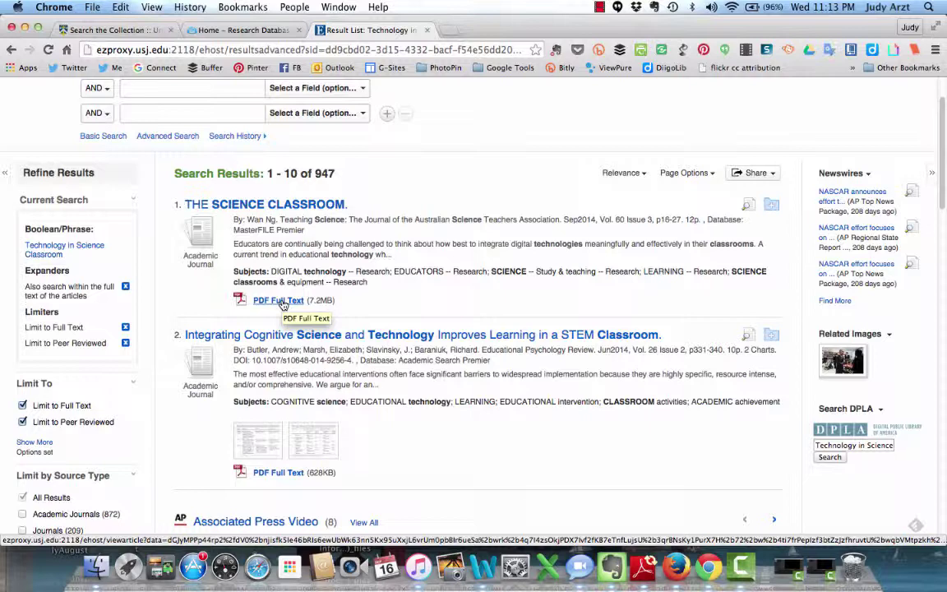
# Step: Open the PDF full text of 'THE SCIENCE CLASSROOM' and scroll through its pages
pyautogui.click(280, 302)
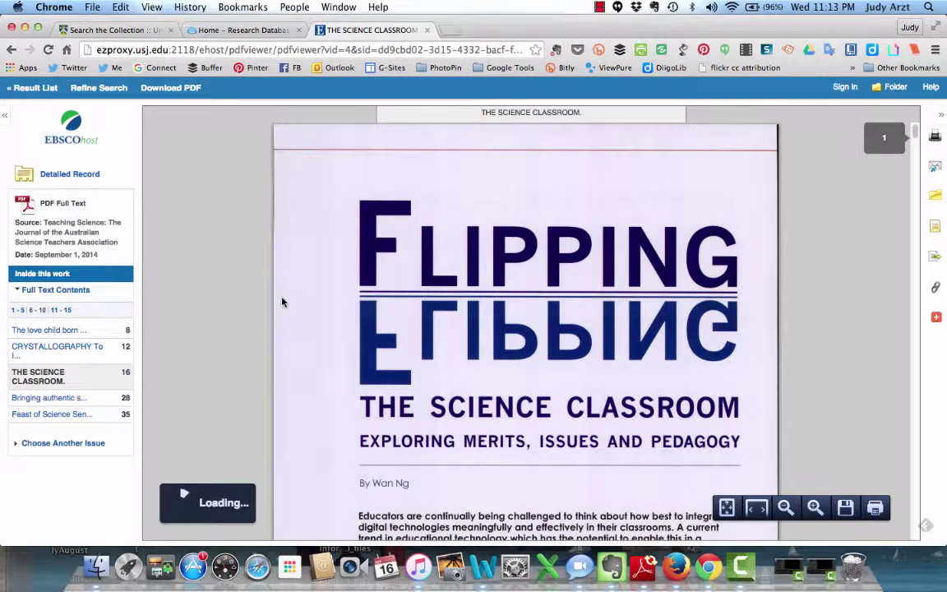
pyautogui.scroll(-15, 622, 295)
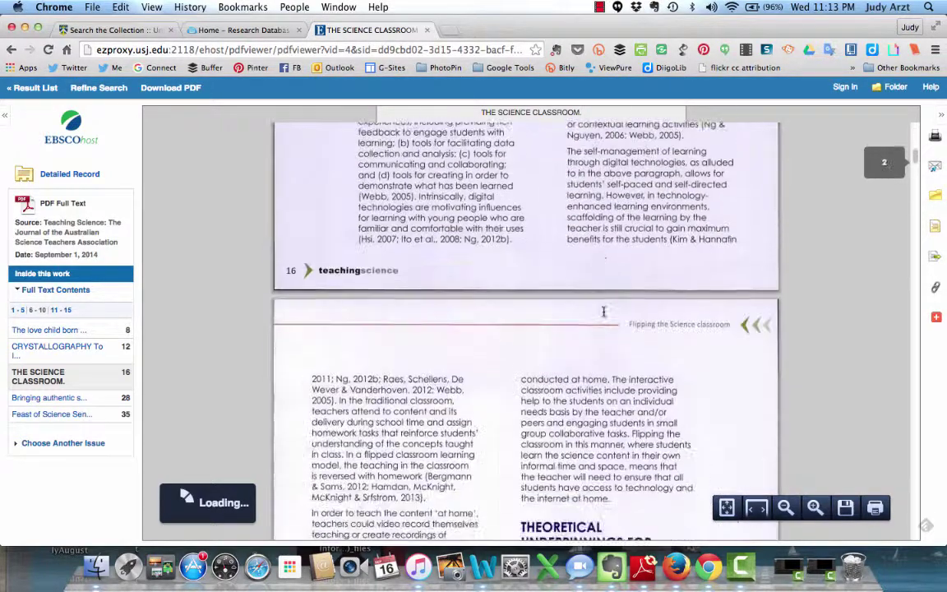
pyautogui.scroll(-5, 605, 313)
pyautogui.scroll(3, 605, 313)
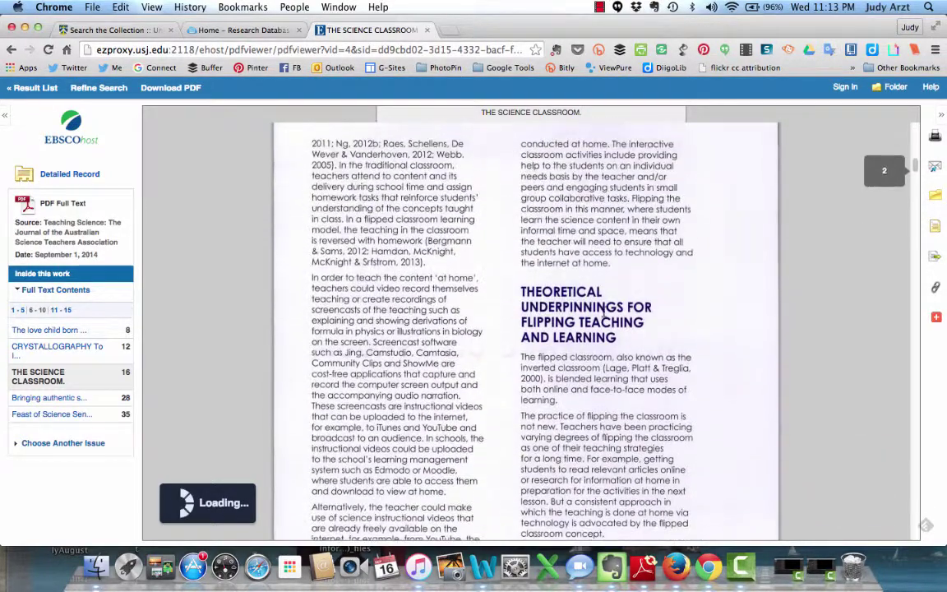
pyautogui.scroll(-2, 604, 313)
pyautogui.scroll(-10, 604, 312)
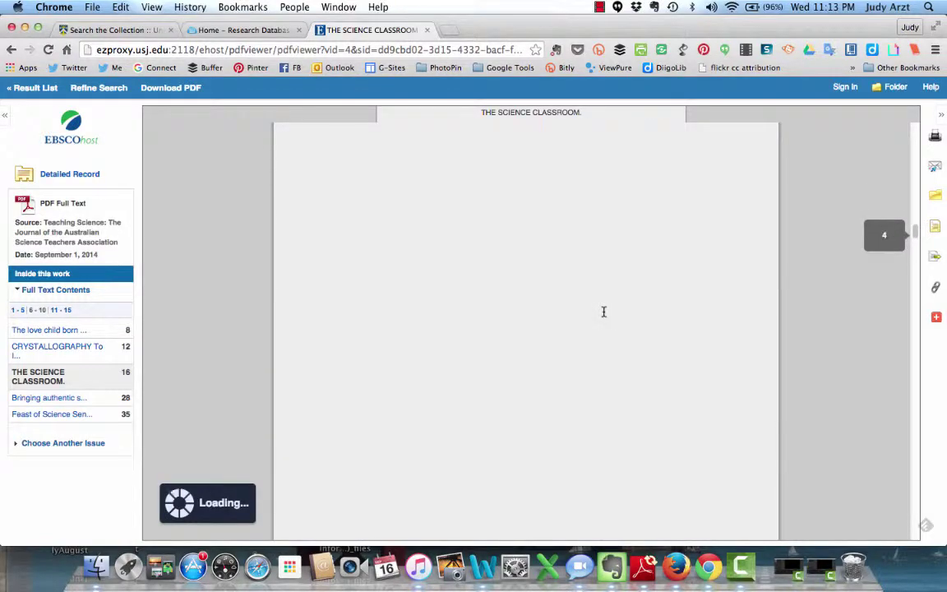
pyautogui.scroll(-8, 604, 311)
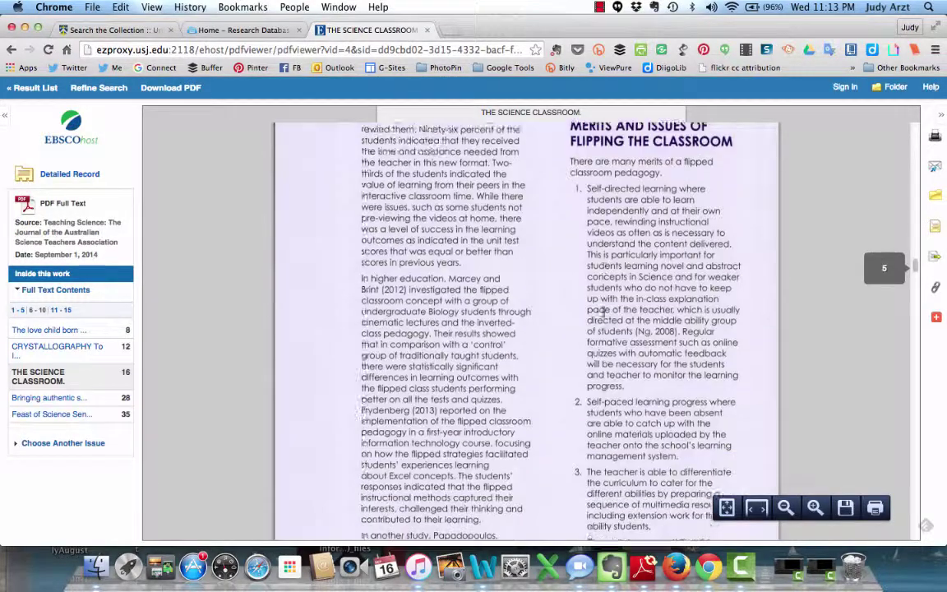
pyautogui.scroll(10, 604, 311)
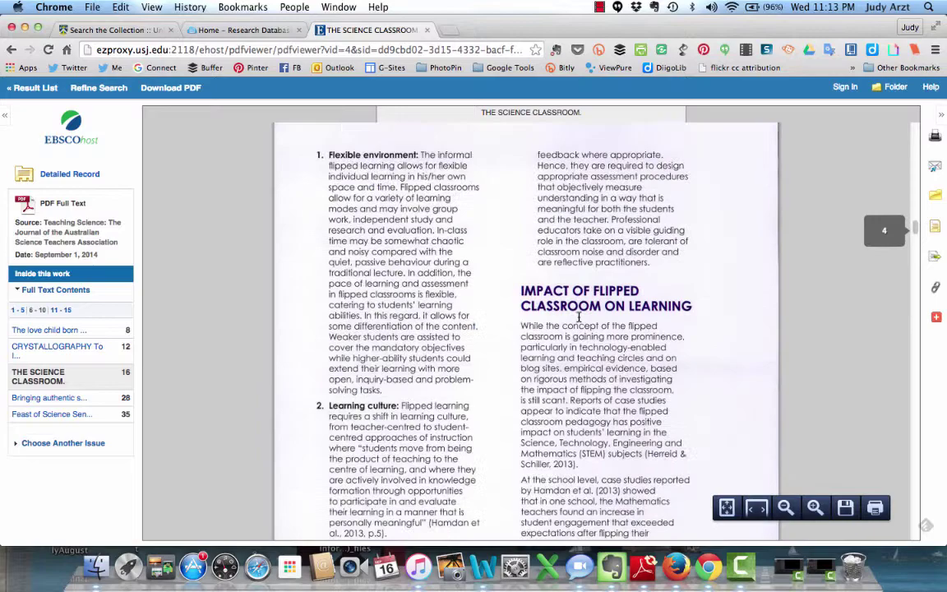
pyautogui.scroll(8, 579, 318)
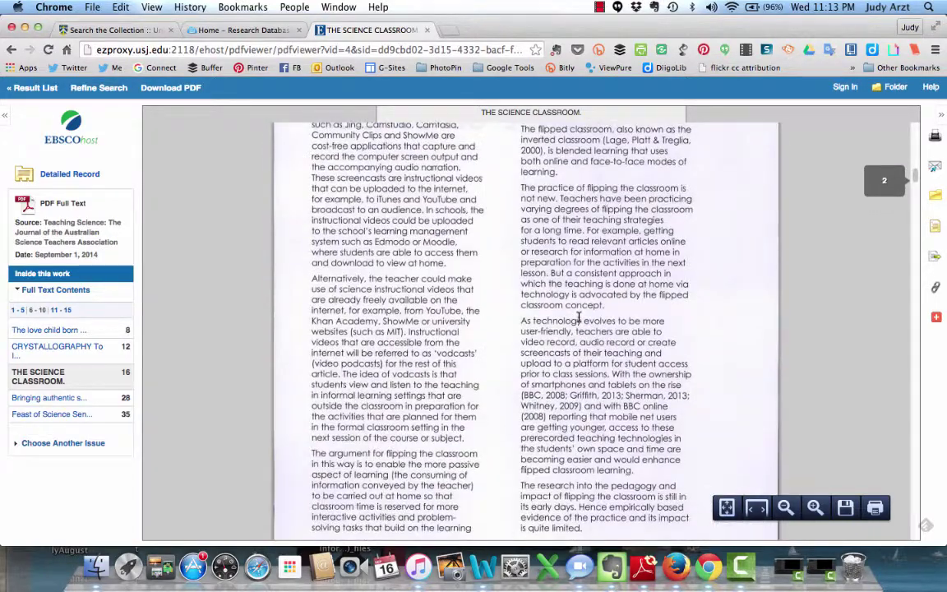
pyautogui.scroll(8, 579, 317)
pyautogui.scroll(-5, 579, 316)
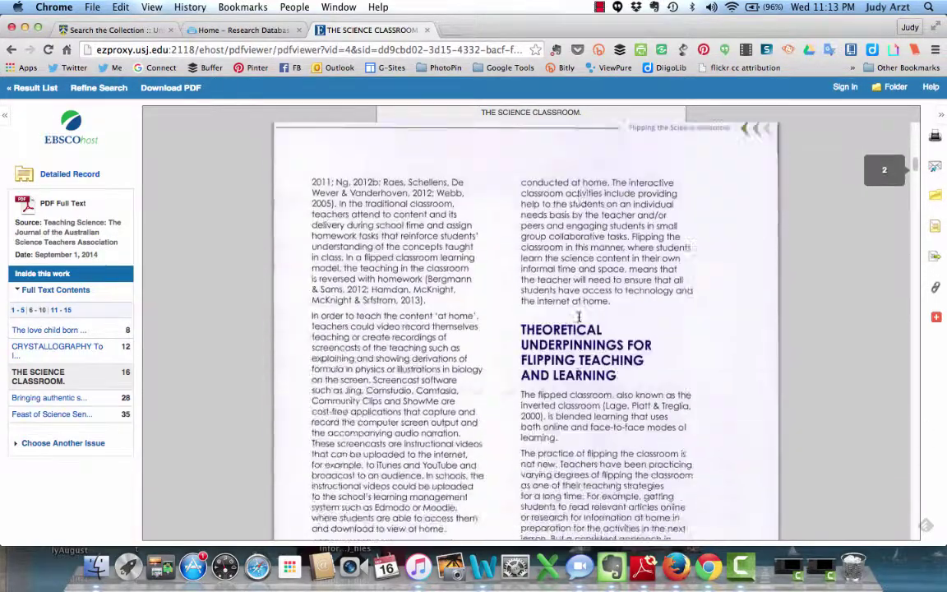
pyautogui.scroll(-2, 579, 317)
pyautogui.moveTo(789, 503)
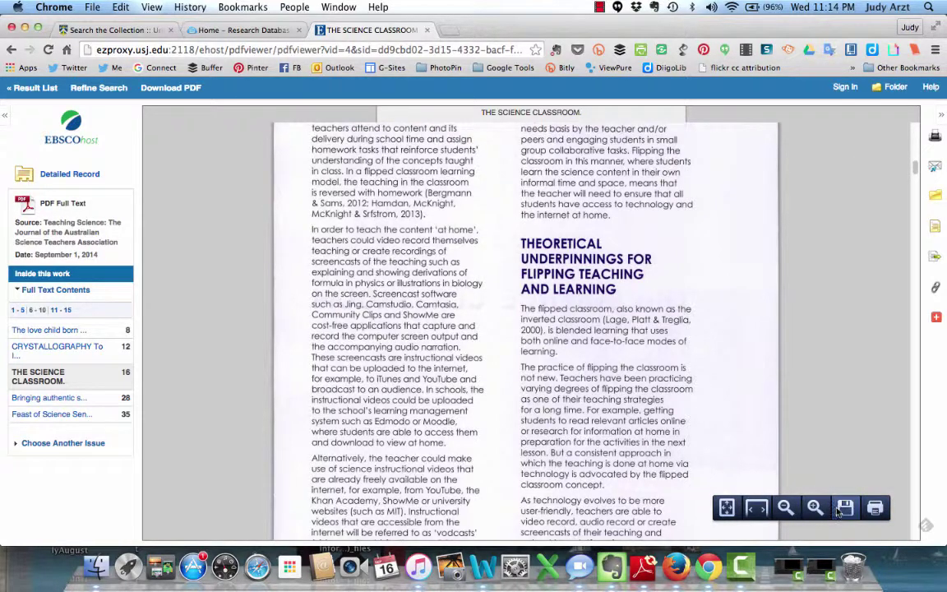
# Step: E-mail the article to the recipient's address with subject 'Annotated Bibliography' and an APA citation
pyautogui.click(936, 167)
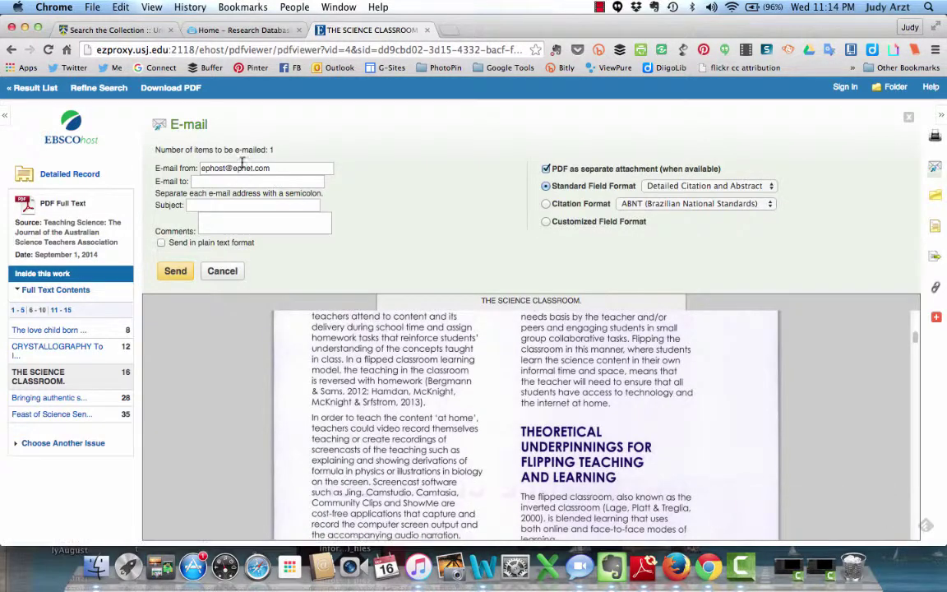
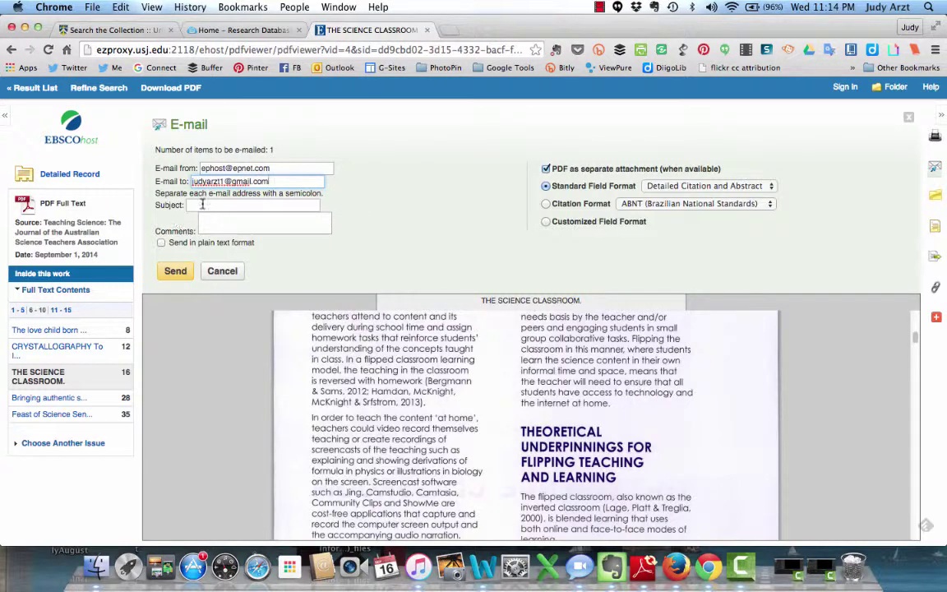
pyautogui.click(203, 204)
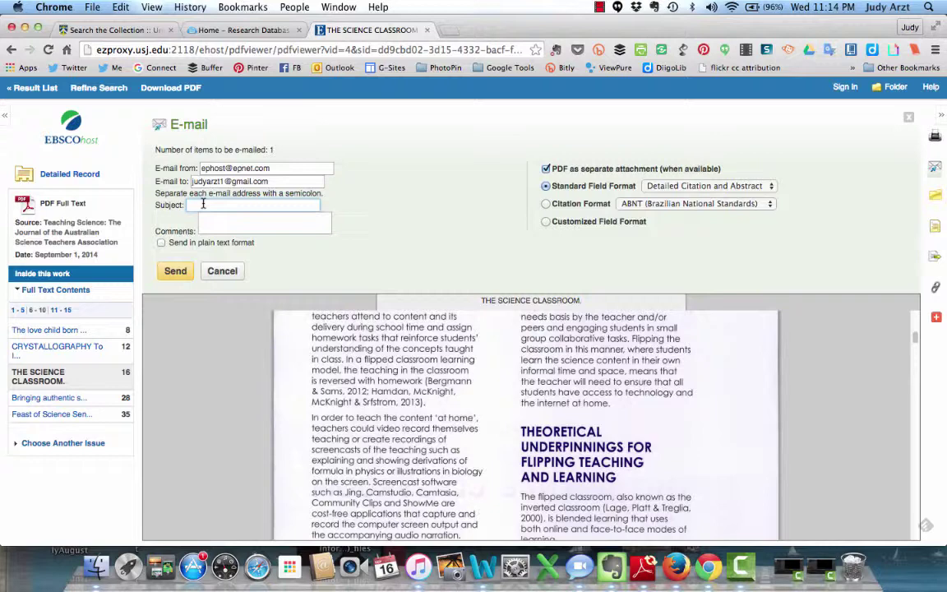
pyautogui.write('Ann')
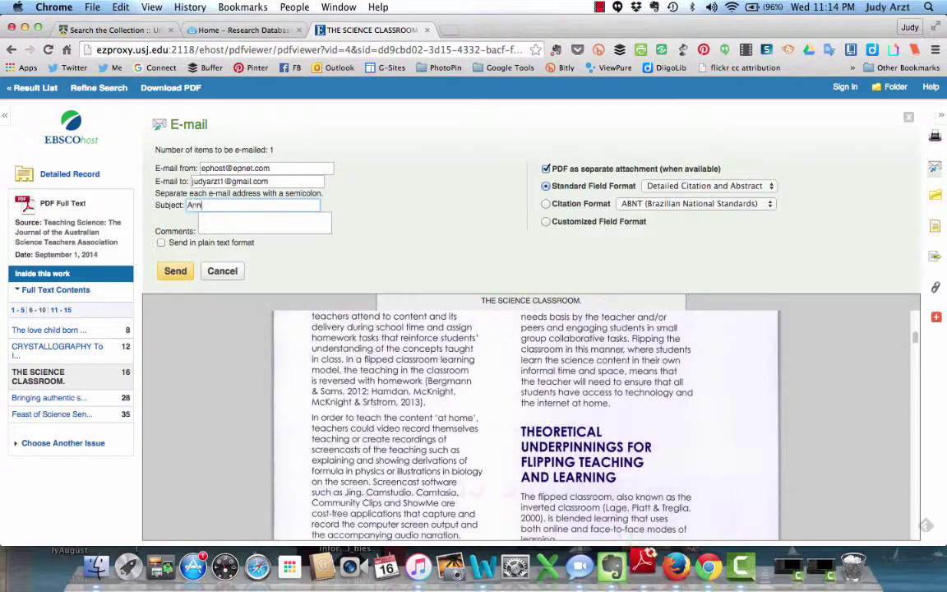
pyautogui.write('otated Bibli')
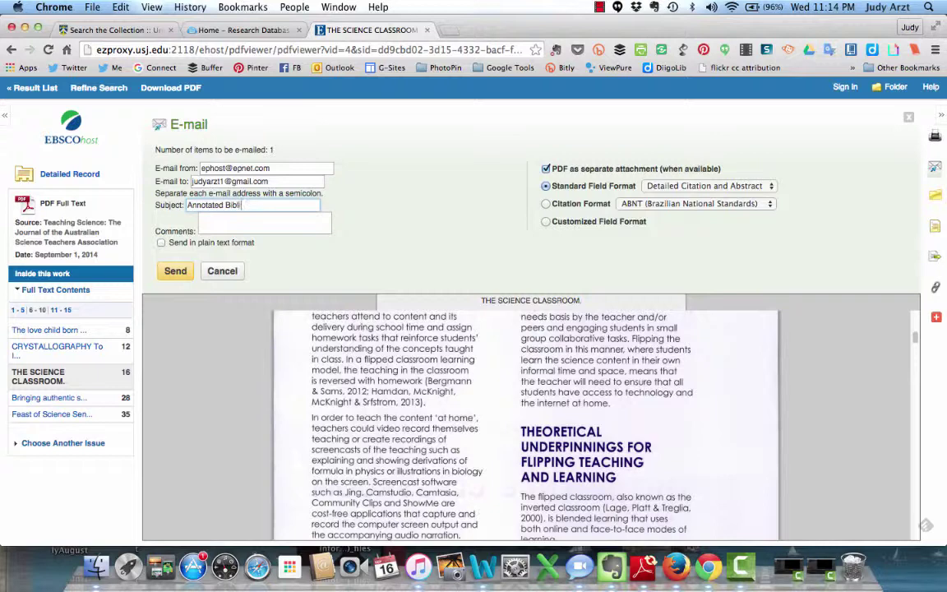
pyautogui.write('ography')
pyautogui.click(769, 208)
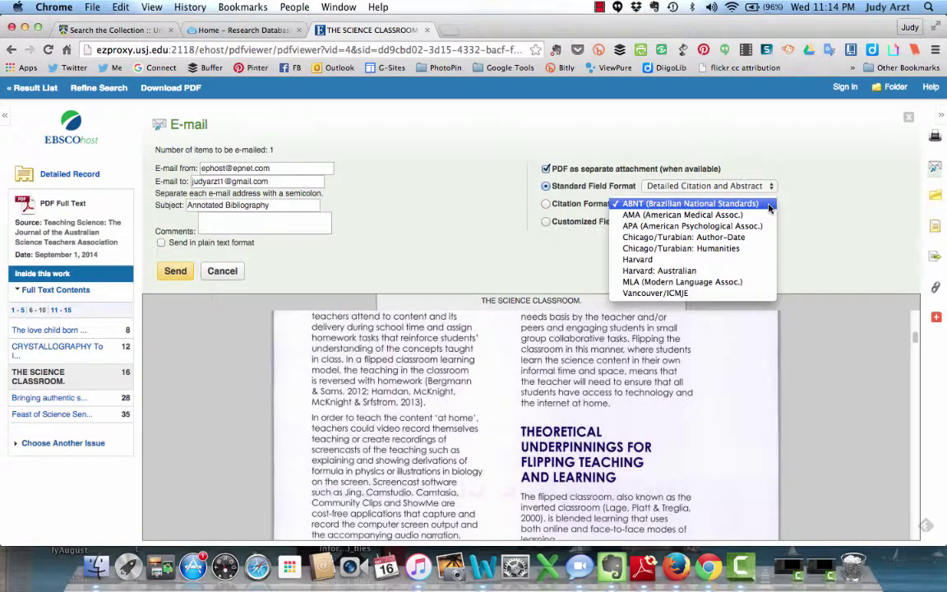
pyautogui.click(667, 226)
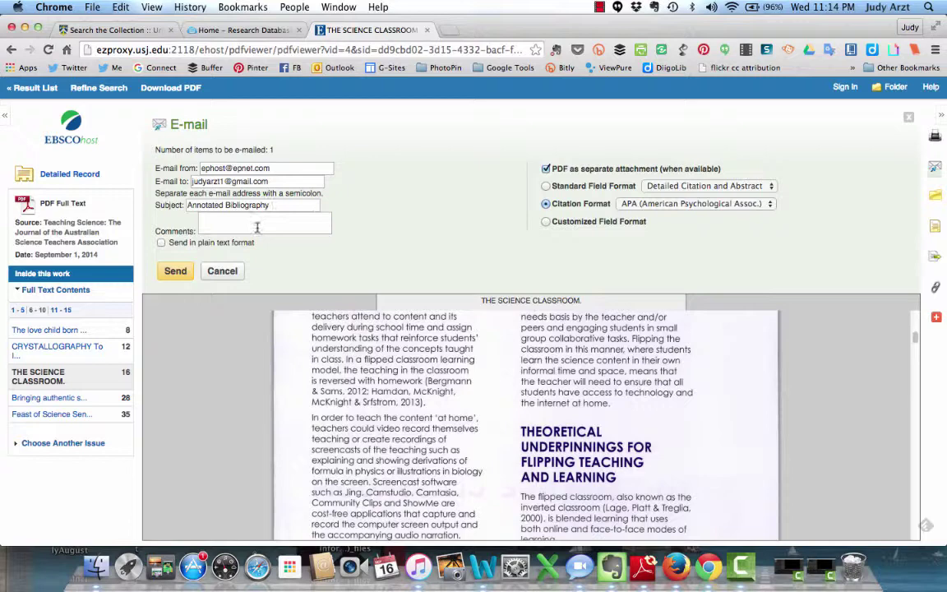
pyautogui.click(175, 271)
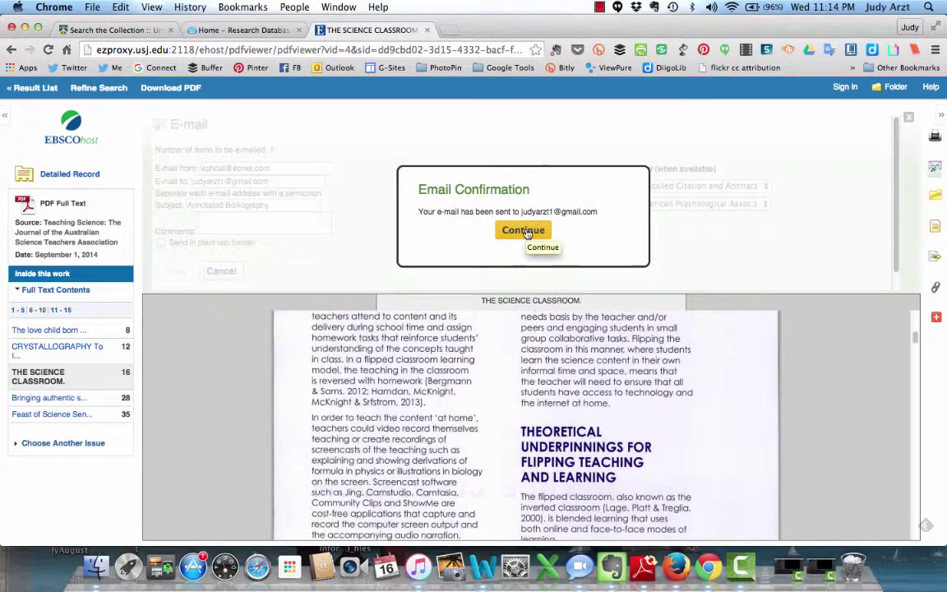
pyautogui.click(527, 233)
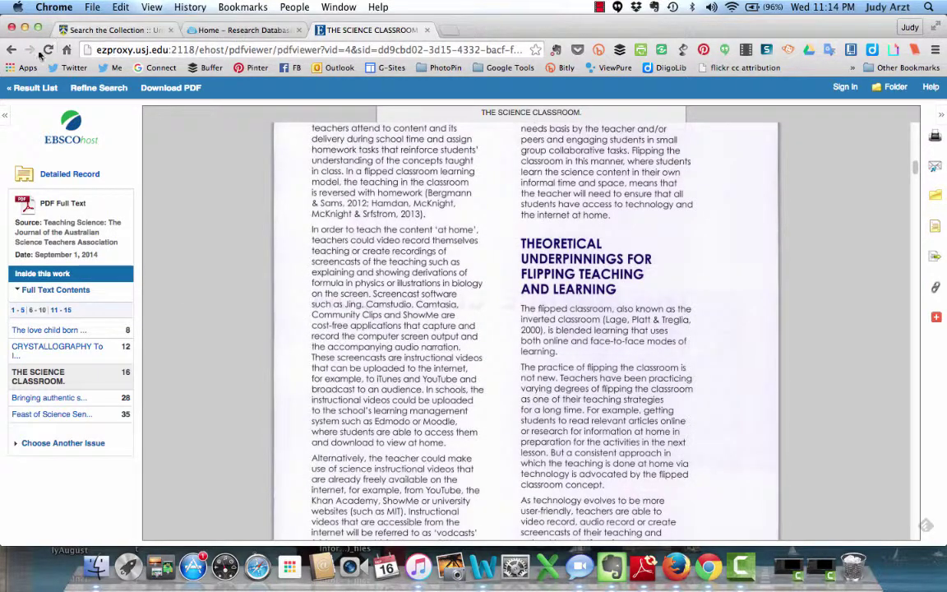
# Step: Return to the results and reopen 'THE SCIENCE CLASSROOM' PDF from its detailed record
pyautogui.click(11, 50)
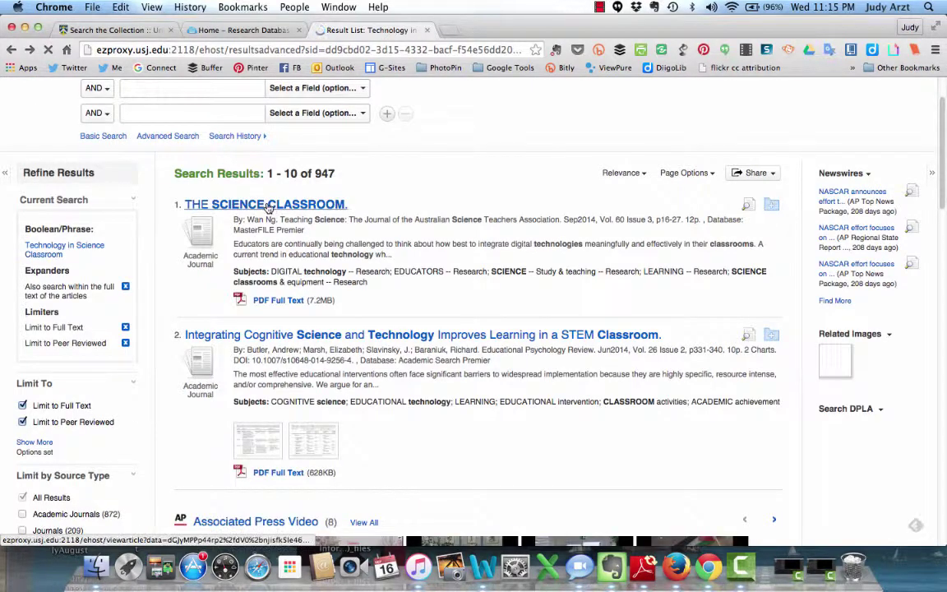
pyautogui.click(267, 206)
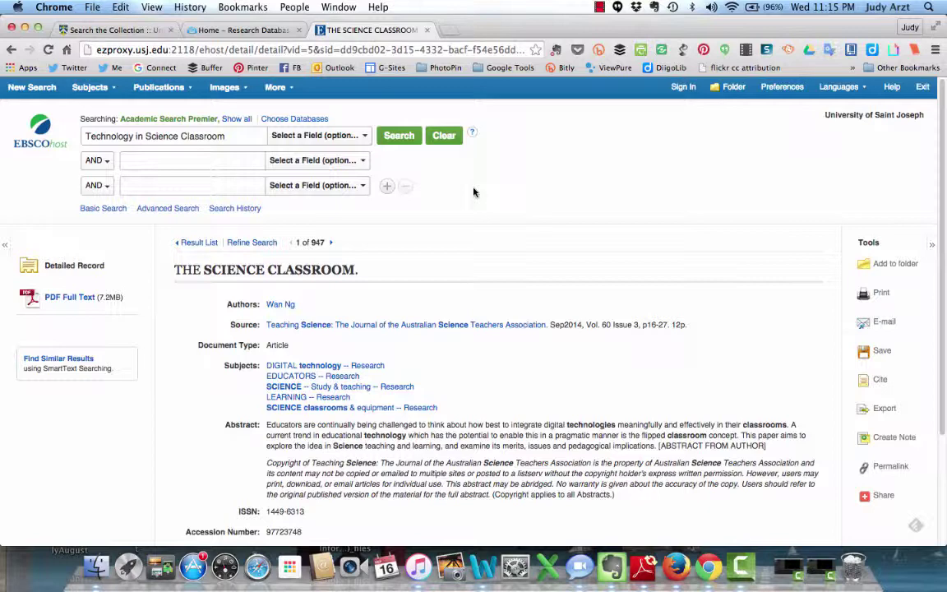
pyautogui.scroll(-2, 553, 323)
pyautogui.scroll(2, 553, 324)
pyautogui.click(62, 298)
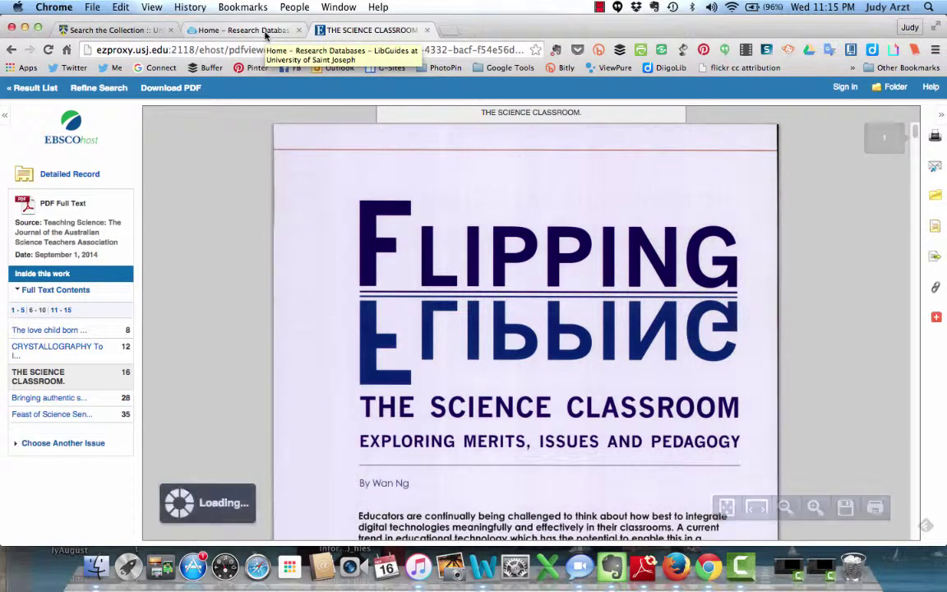
# Step: Check the LibGuides tab, then return to the result list and scroll down to result 10
pyautogui.click(246, 30)
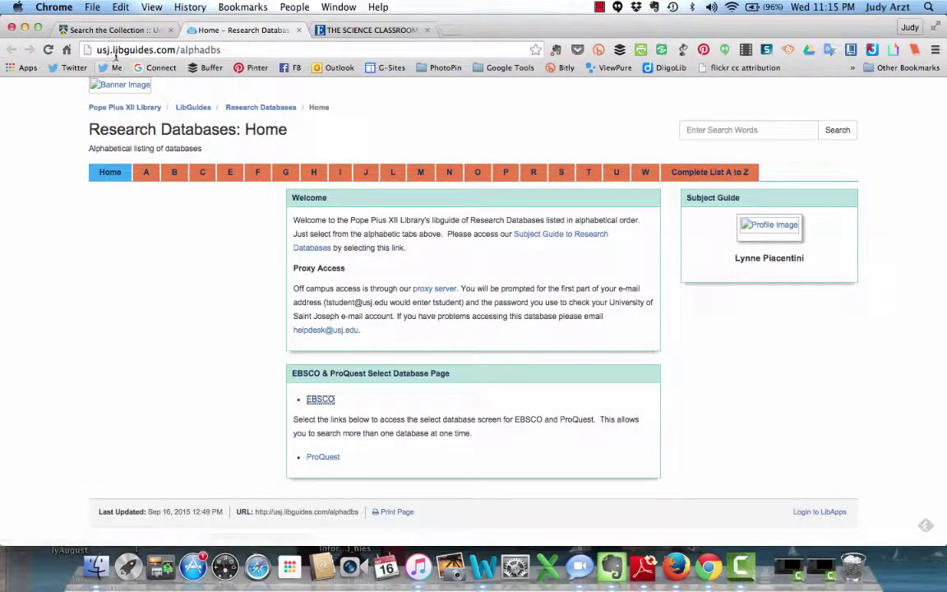
pyautogui.click(353, 30)
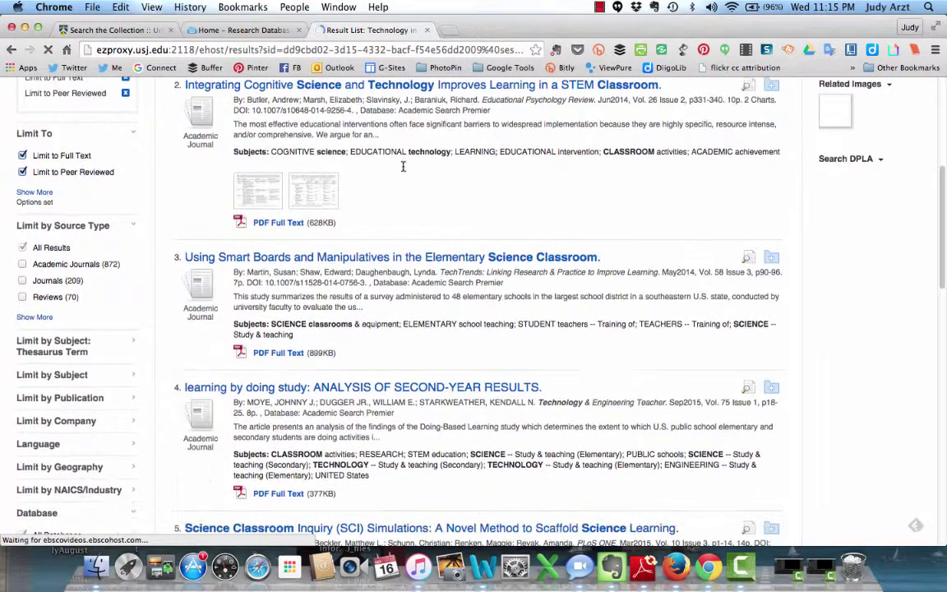
pyautogui.scroll(-6, 403, 167)
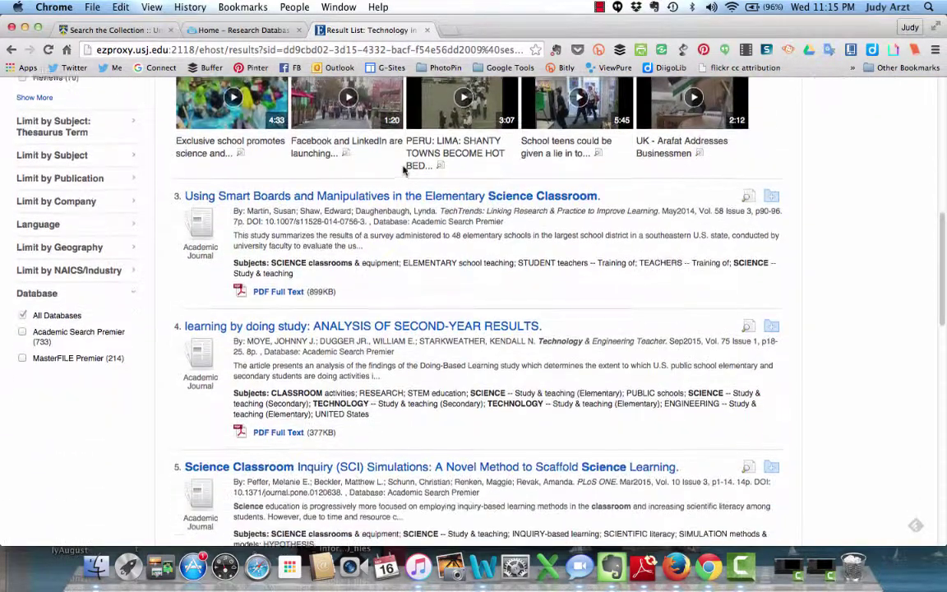
pyautogui.scroll(-8, 403, 167)
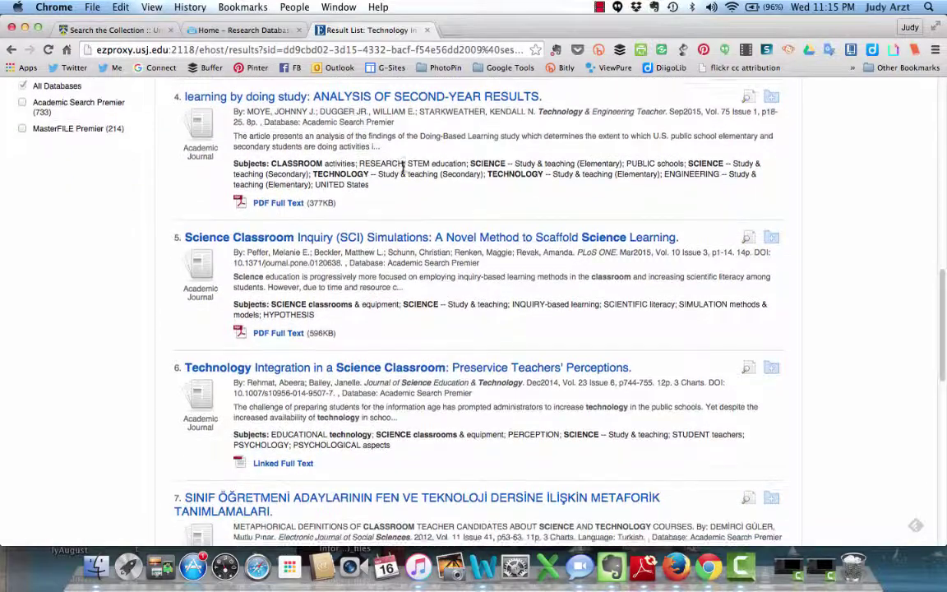
pyautogui.scroll(-7, 403, 168)
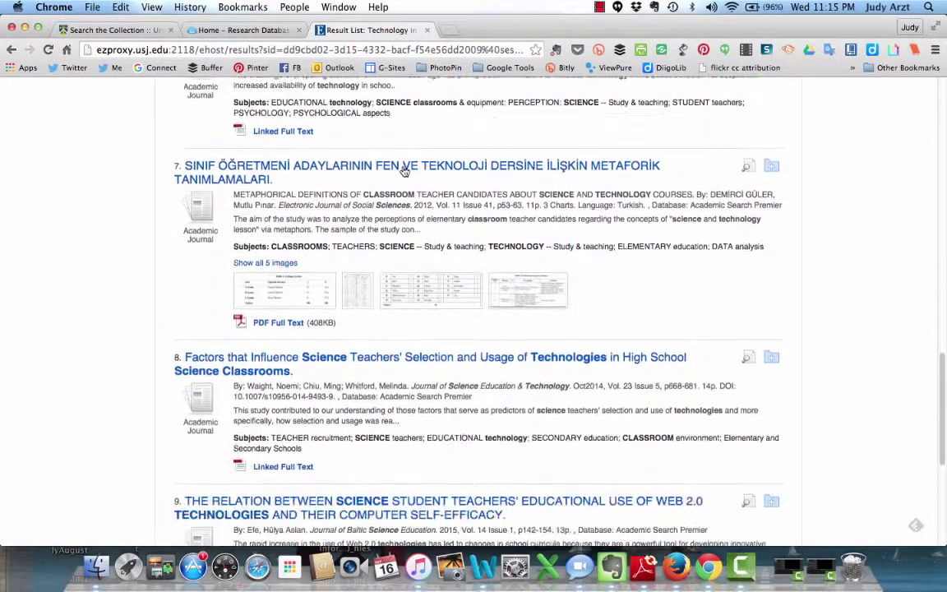
pyautogui.scroll(-3, 403, 169)
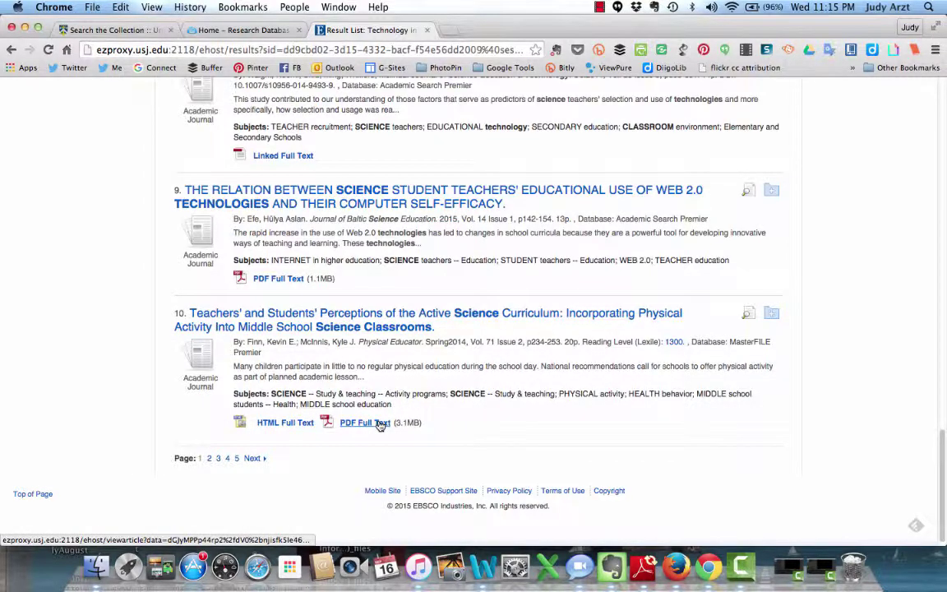
# Step: Open and review the detailed record for 'Teachers' and Students' Perceptions of the Active Science Curriculum'
pyautogui.click(328, 317)
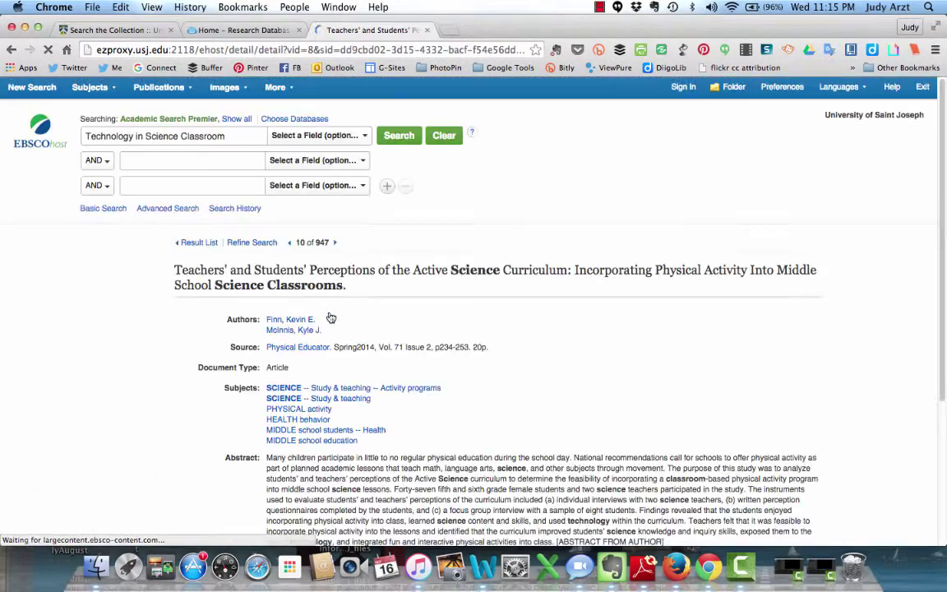
pyautogui.scroll(-5, 329, 317)
pyautogui.scroll(3, 329, 317)
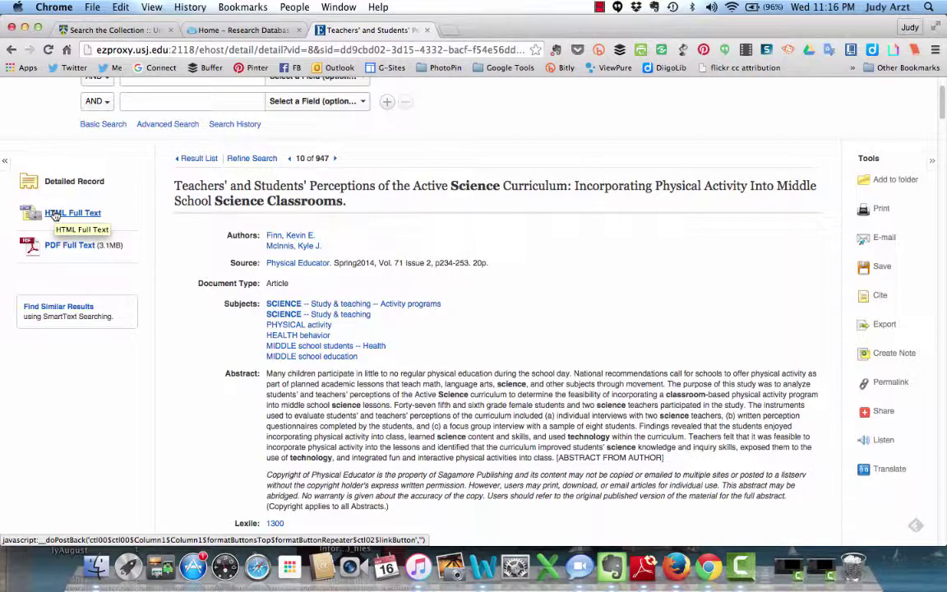
# Step: Read result 10 as HTML full text, scrolling through its methodology, procedures and Table 1
pyautogui.click(55, 214)
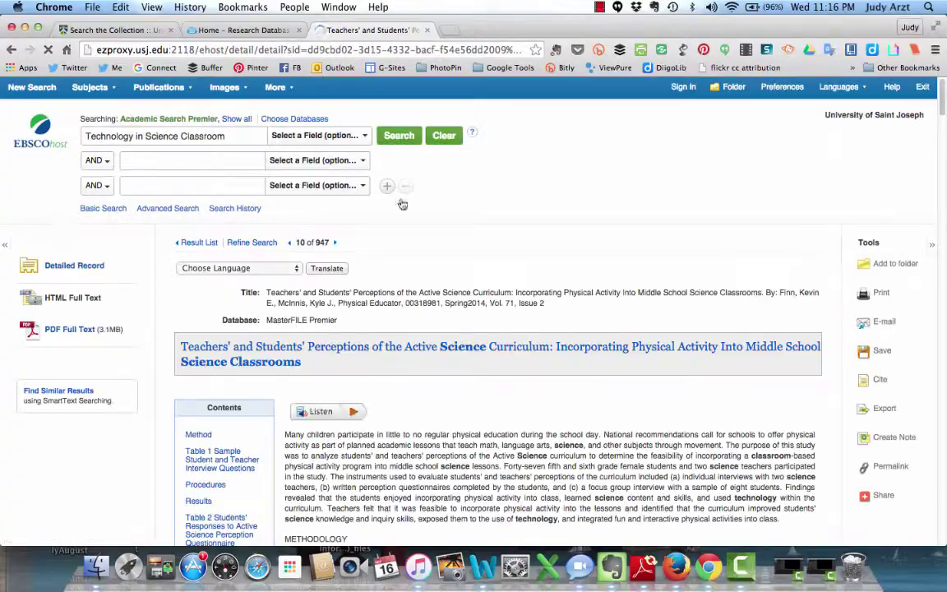
pyautogui.scroll(-15, 411, 200)
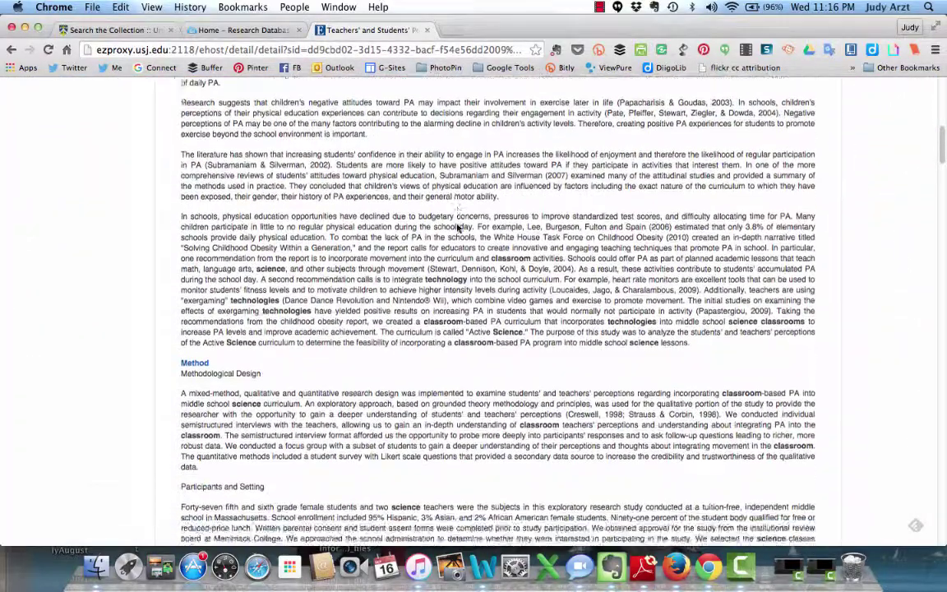
pyautogui.scroll(-15, 458, 228)
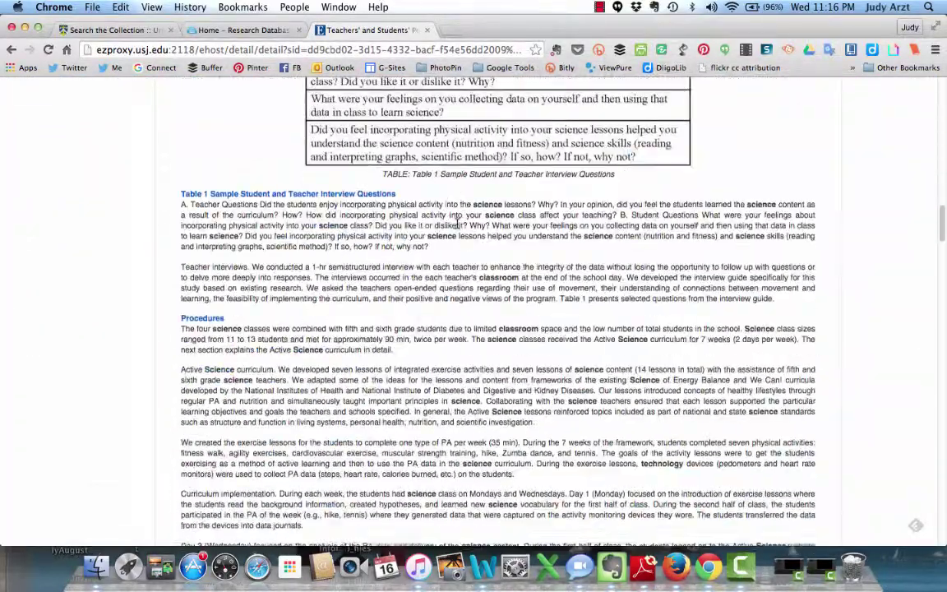
pyautogui.scroll(15, 458, 225)
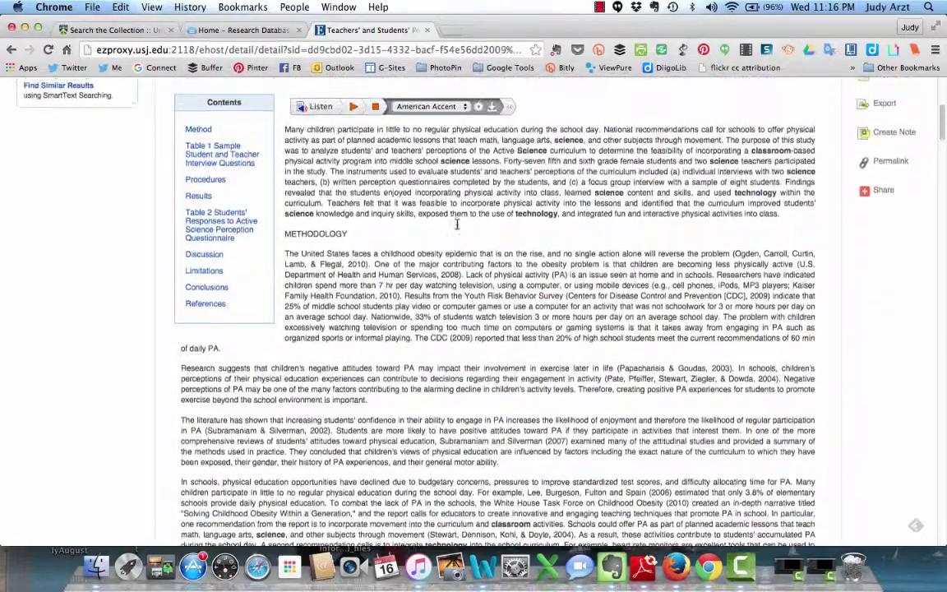
pyautogui.scroll(2, 457, 224)
pyautogui.scroll(-5, 457, 223)
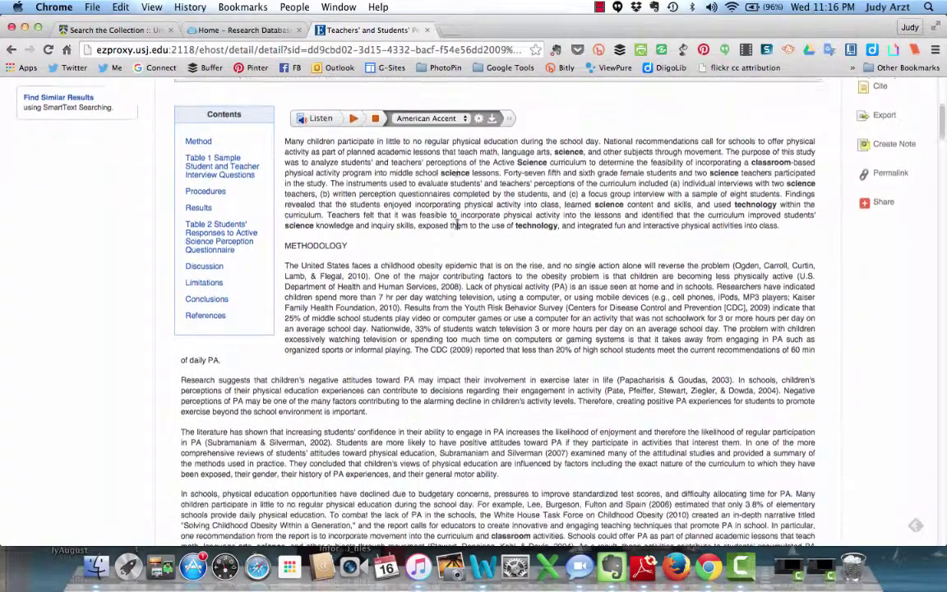
pyautogui.scroll(-13, 457, 227)
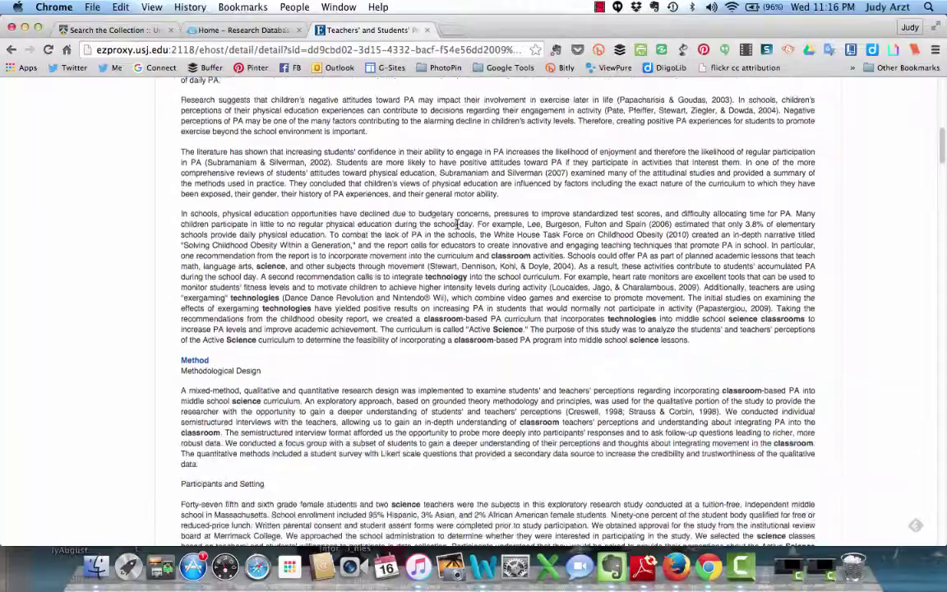
pyautogui.scroll(-9, 457, 226)
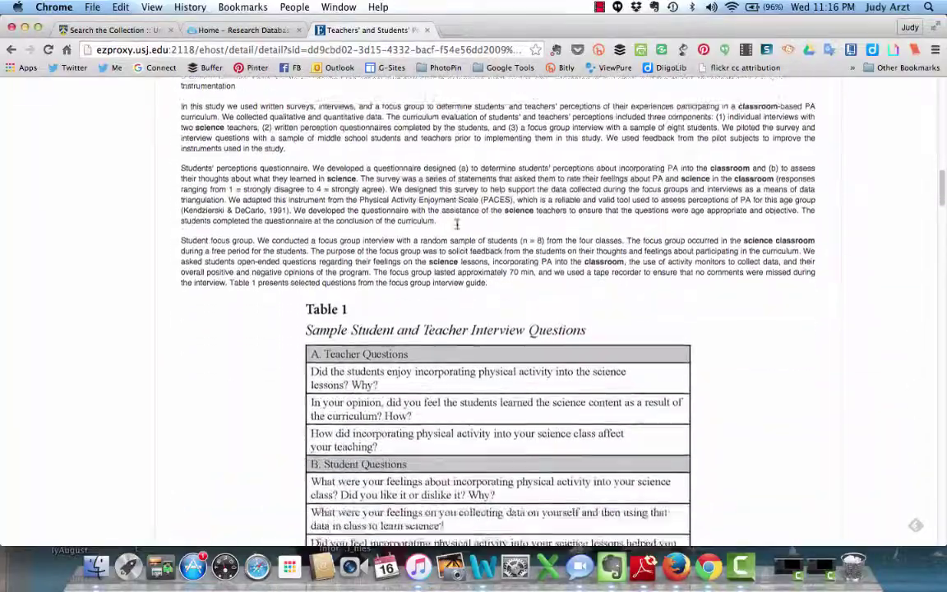
pyautogui.scroll(-2, 457, 228)
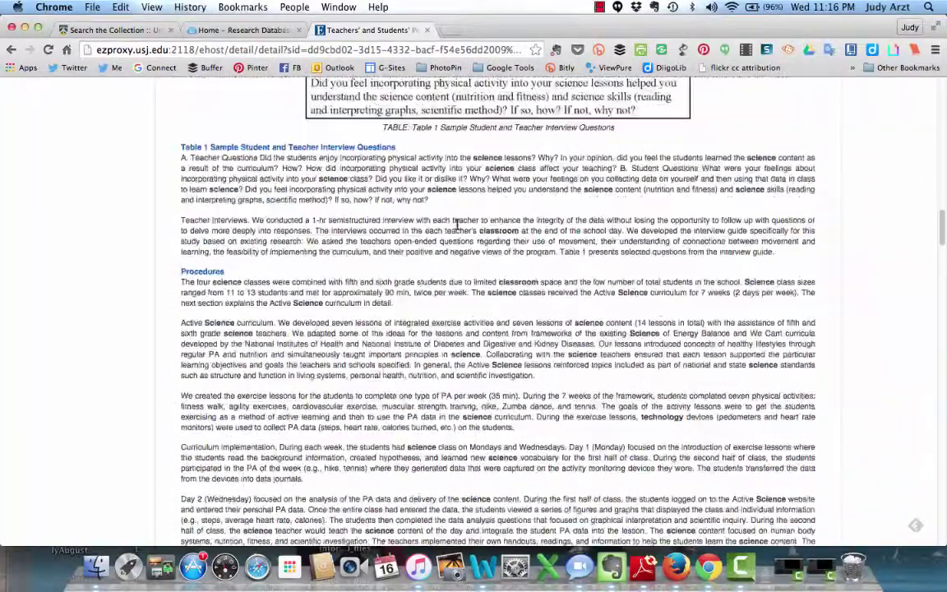
pyautogui.scroll(20, 457, 226)
pyautogui.scroll(-1, 457, 223)
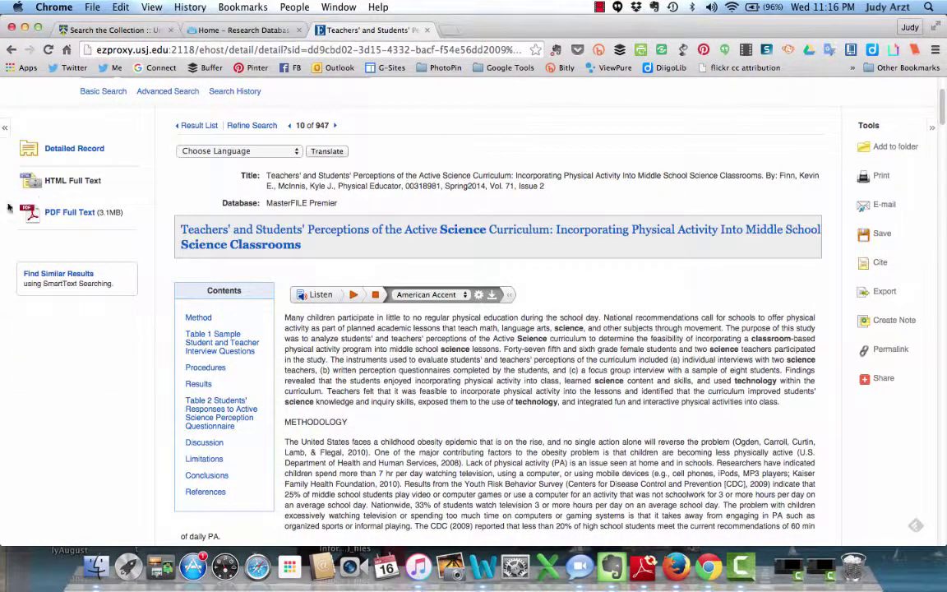
# Step: View the Active Science Curriculum article's PDF full text, go back to the record, and reopen the PDF
pyautogui.click(66, 213)
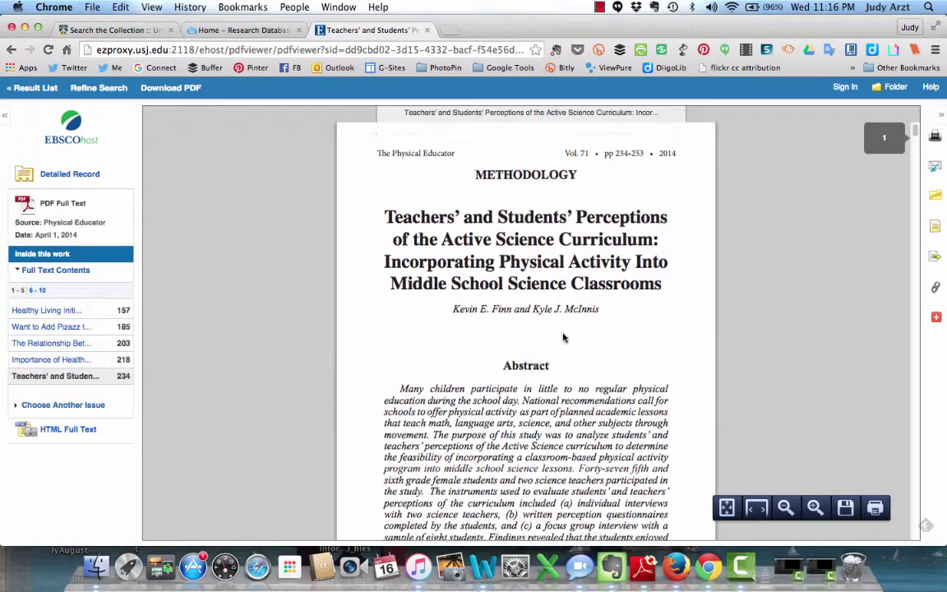
pyautogui.scroll(-3, 564, 335)
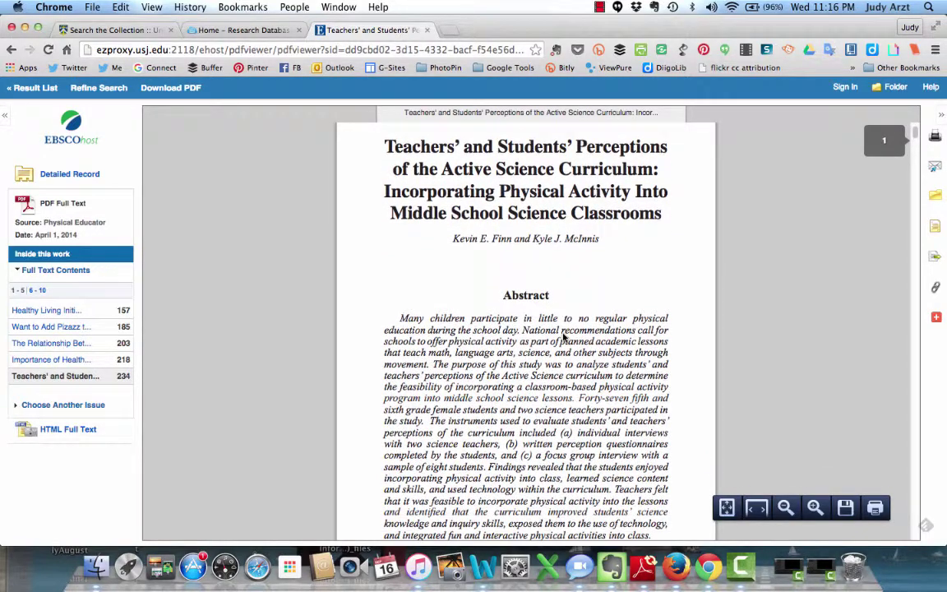
pyautogui.scroll(-10, 564, 334)
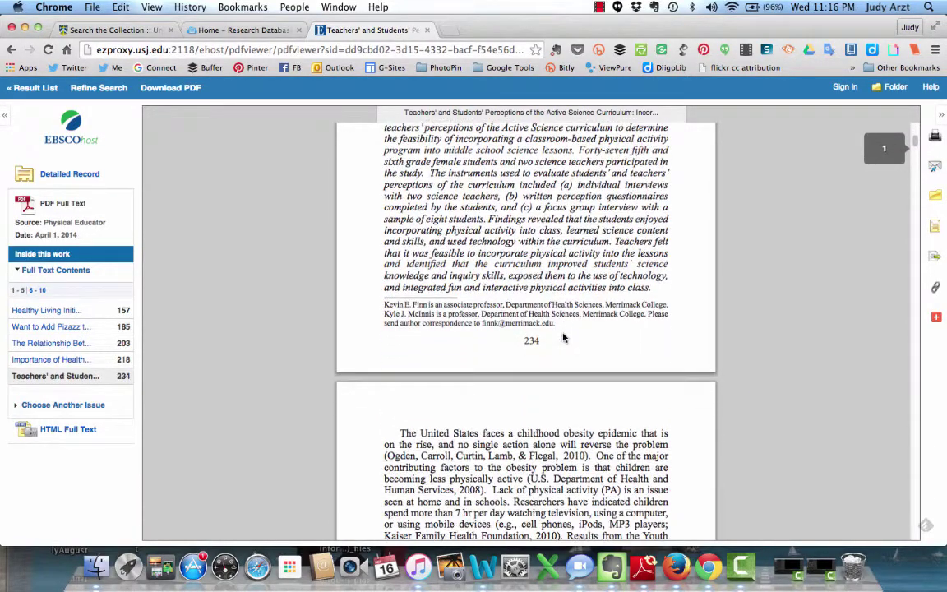
pyautogui.scroll(5, 564, 338)
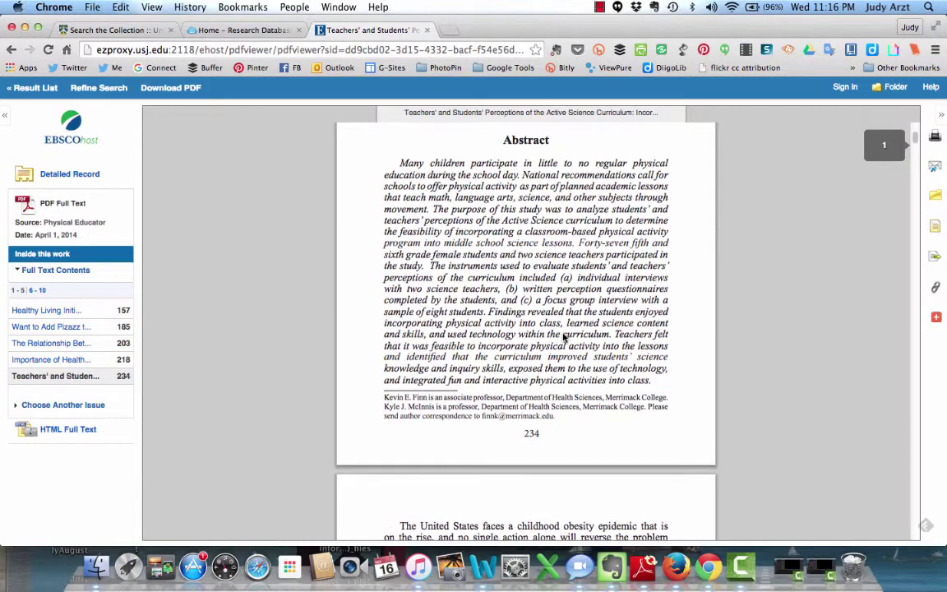
pyautogui.scroll(9, 564, 337)
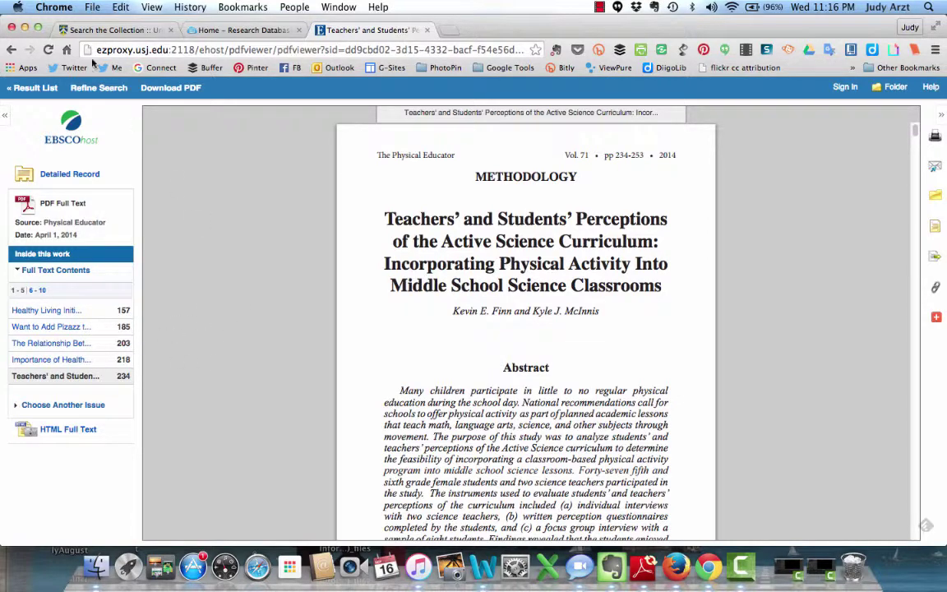
pyautogui.click(12, 50)
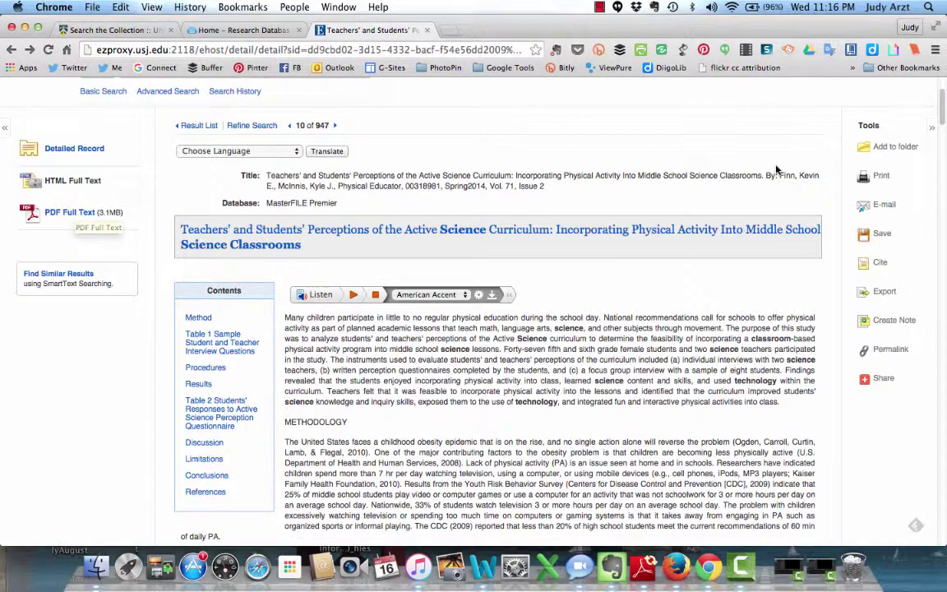
pyautogui.click(66, 214)
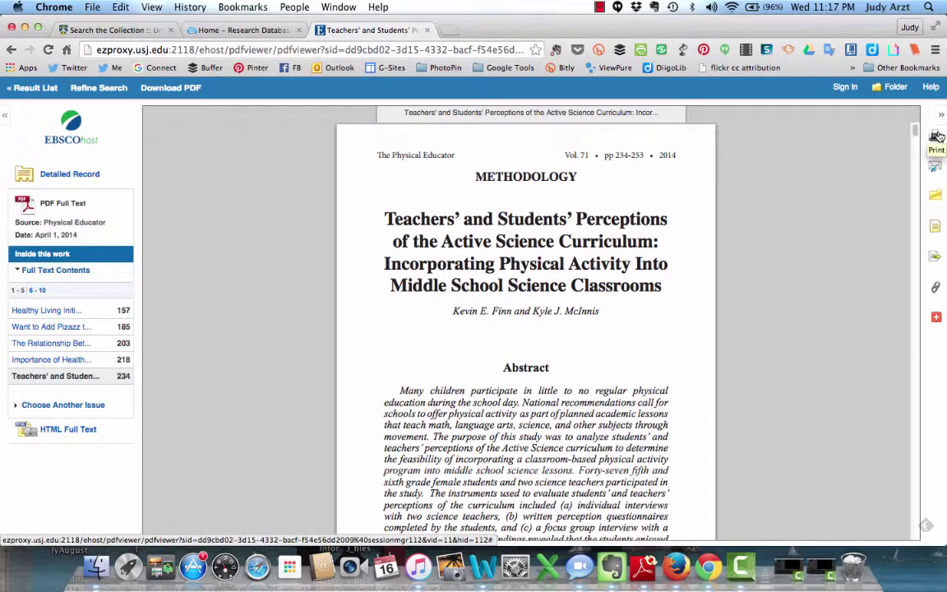
# Step: Set the article's print options to APA (American Psychological Assoc.) citation format
pyautogui.click(936, 138)
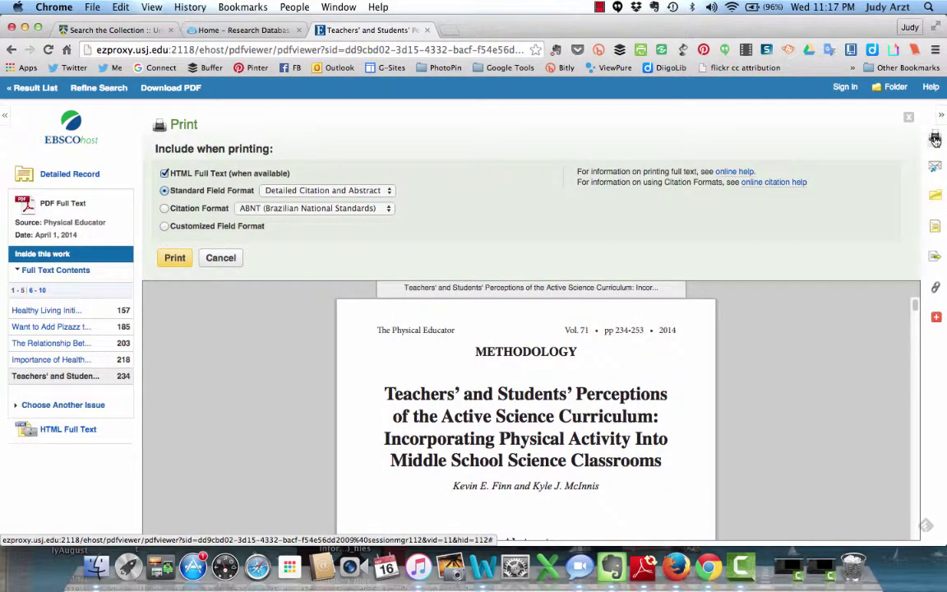
pyautogui.click(392, 209)
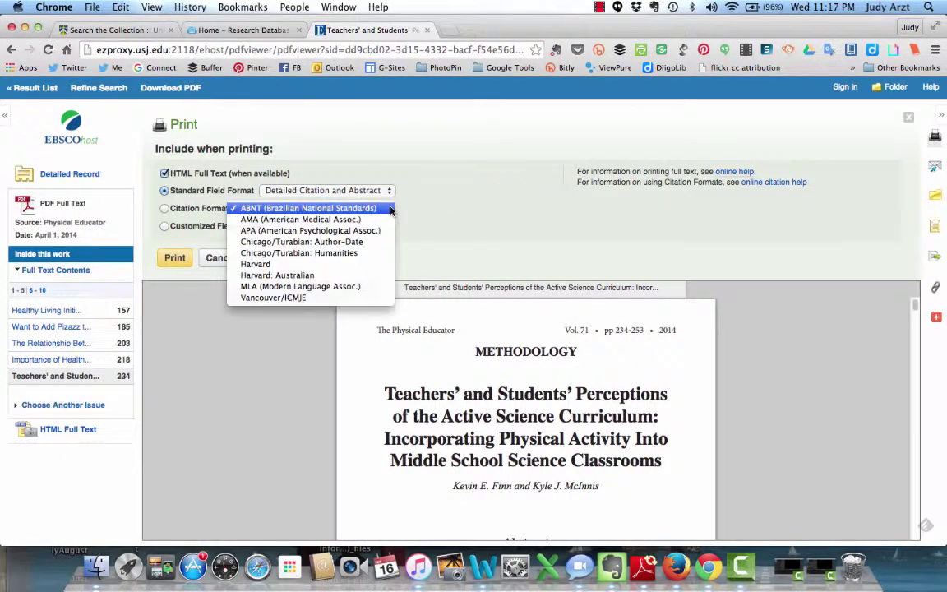
pyautogui.click(338, 233)
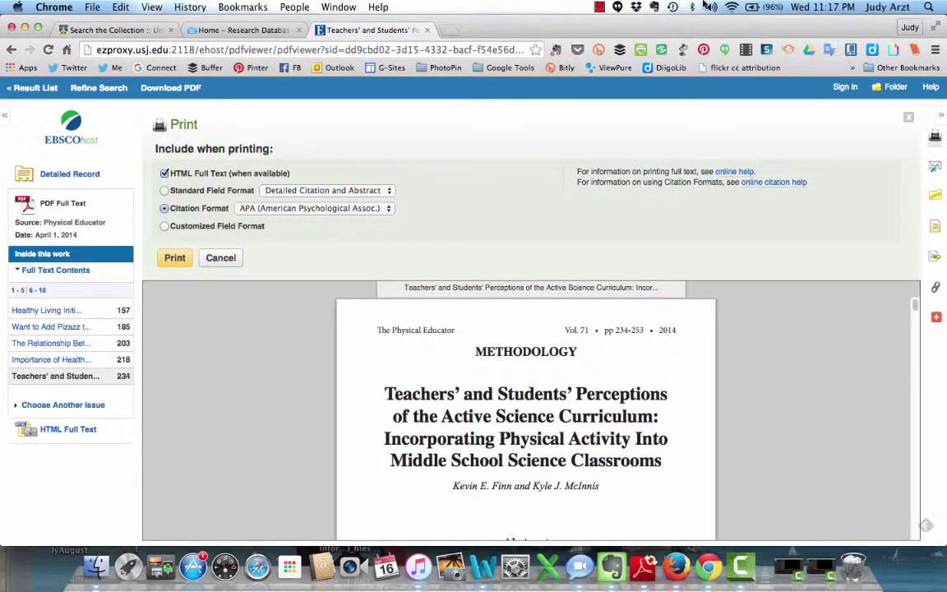
pyautogui.click(601, 7)
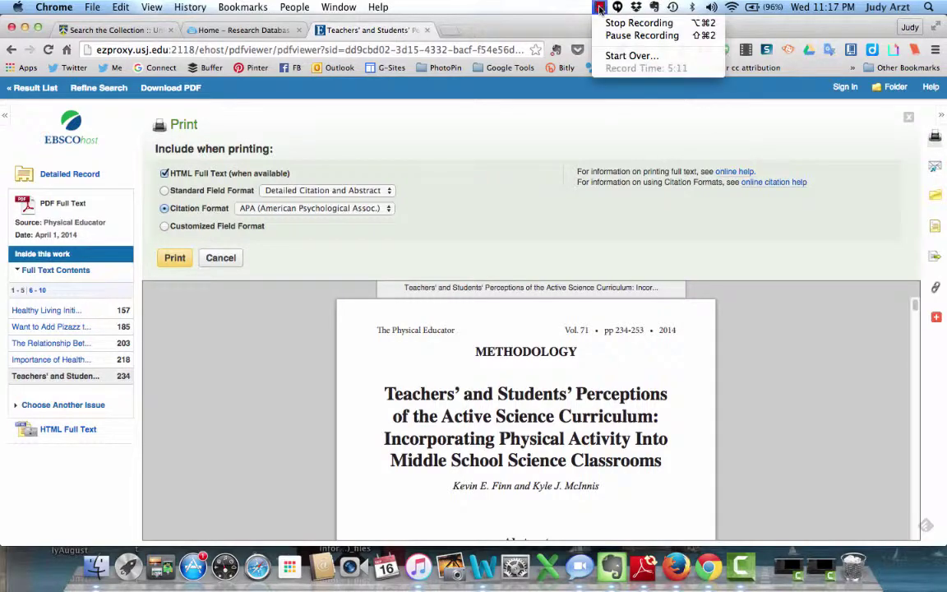